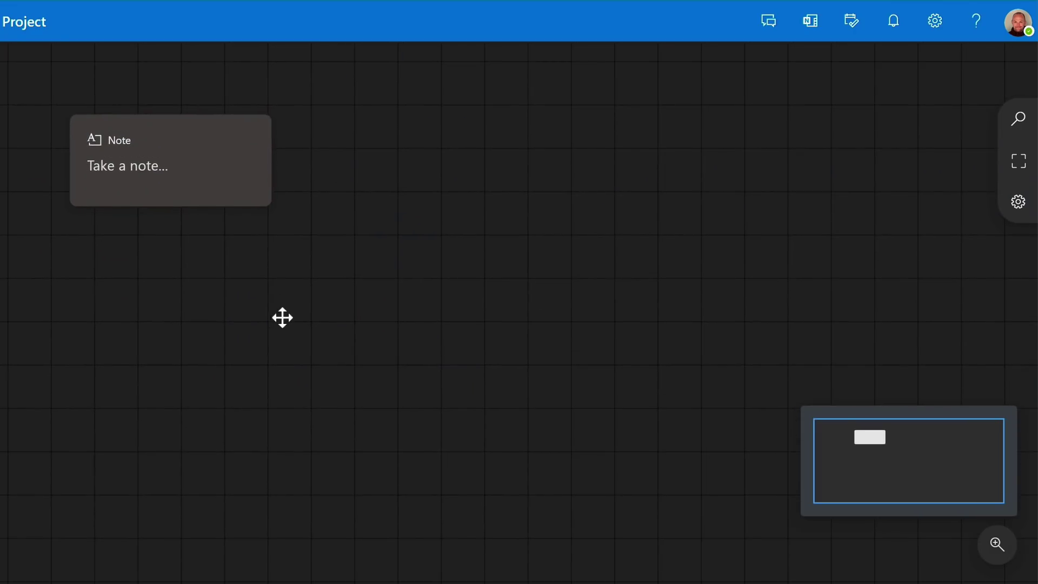
Pan the demo canvas and zoom it in and out around the note card
left_click_drag(282, 317, 308, 422)
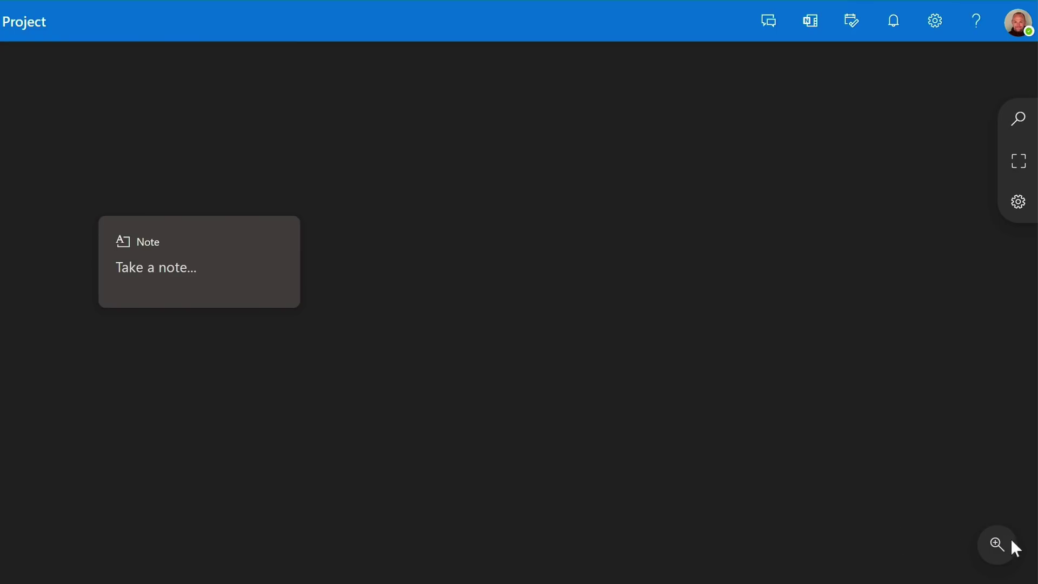
left_click(996, 544)
left_click(917, 544)
left_click(917, 544)
left_click(996, 544)
left_click(996, 544)
left_click(995, 544)
left_click(996, 544)
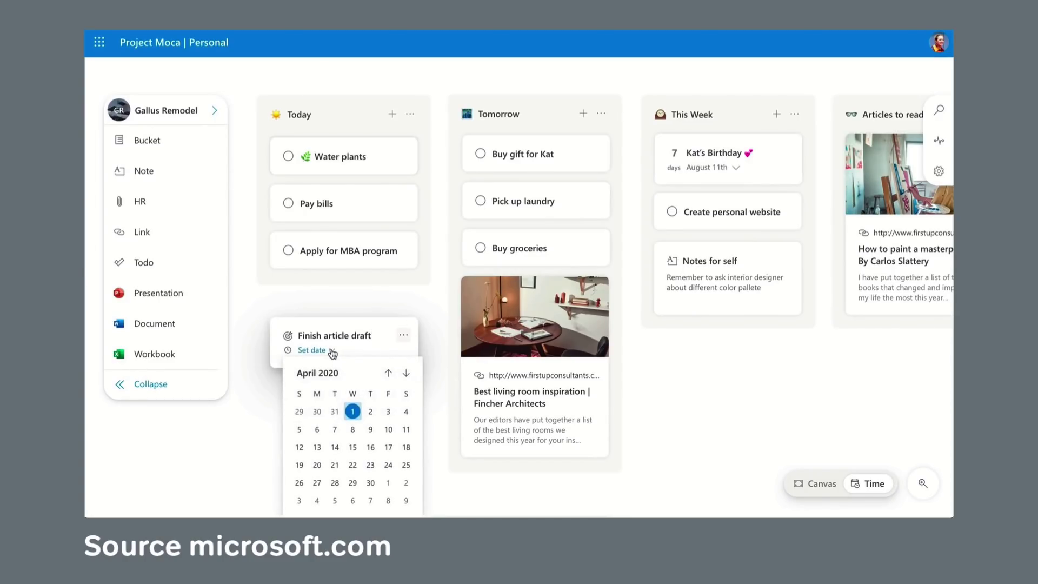
Set the 'Finish article draft' goal's due date to April 25 from the calendar
left_click(406, 466)
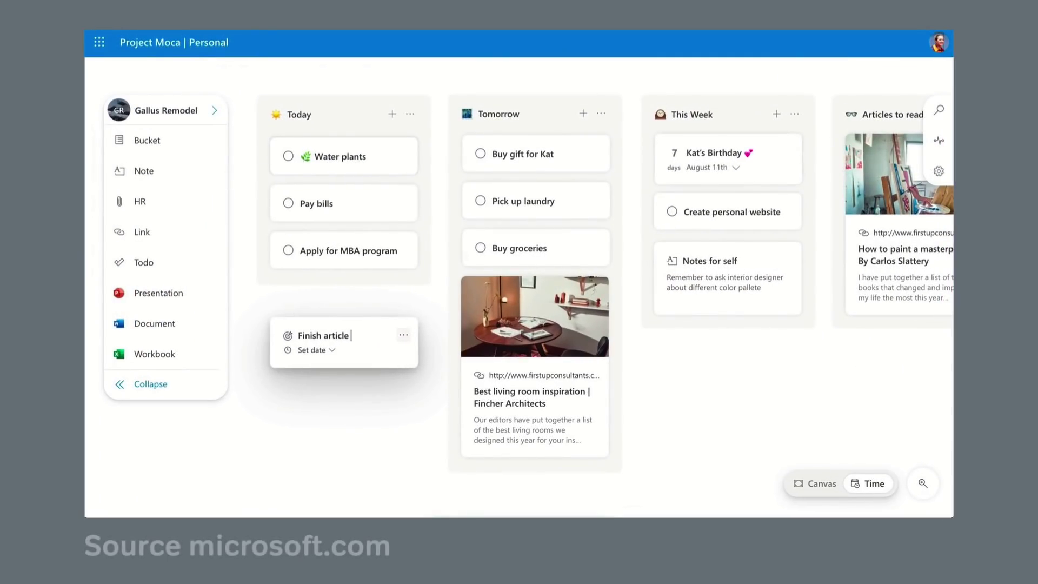
type("aft")
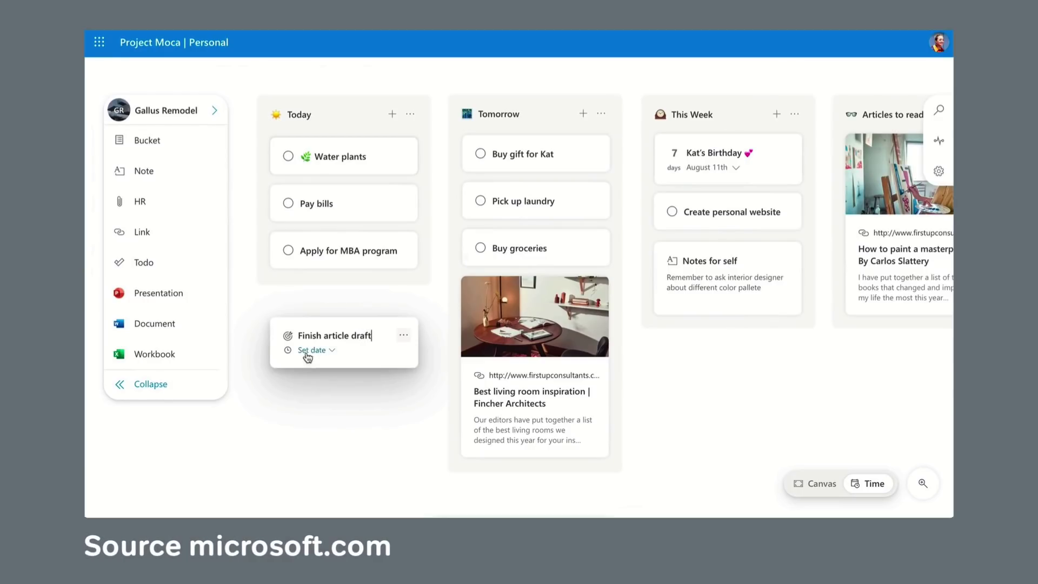
left_click(332, 352)
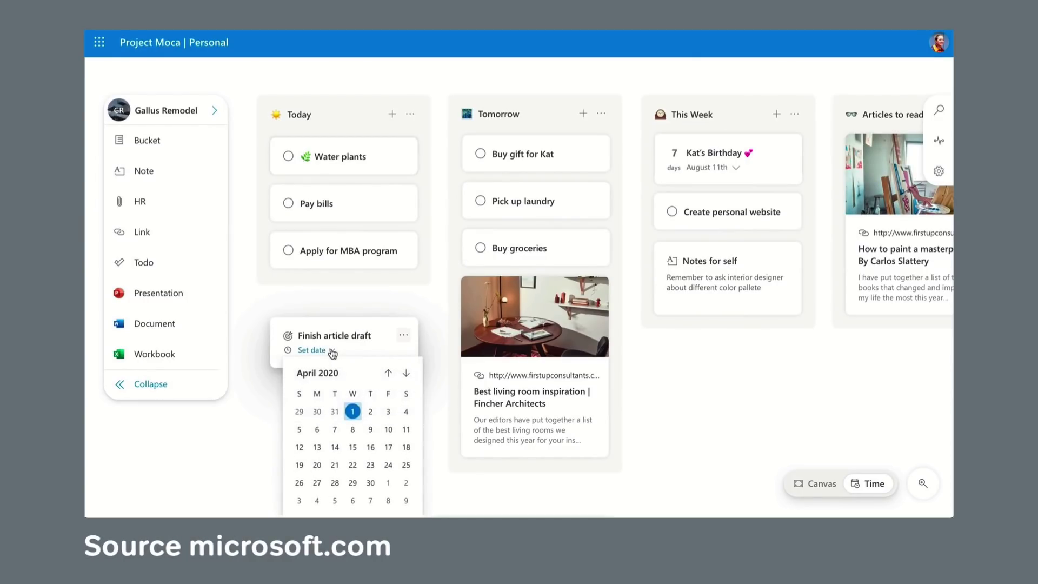
left_click(406, 466)
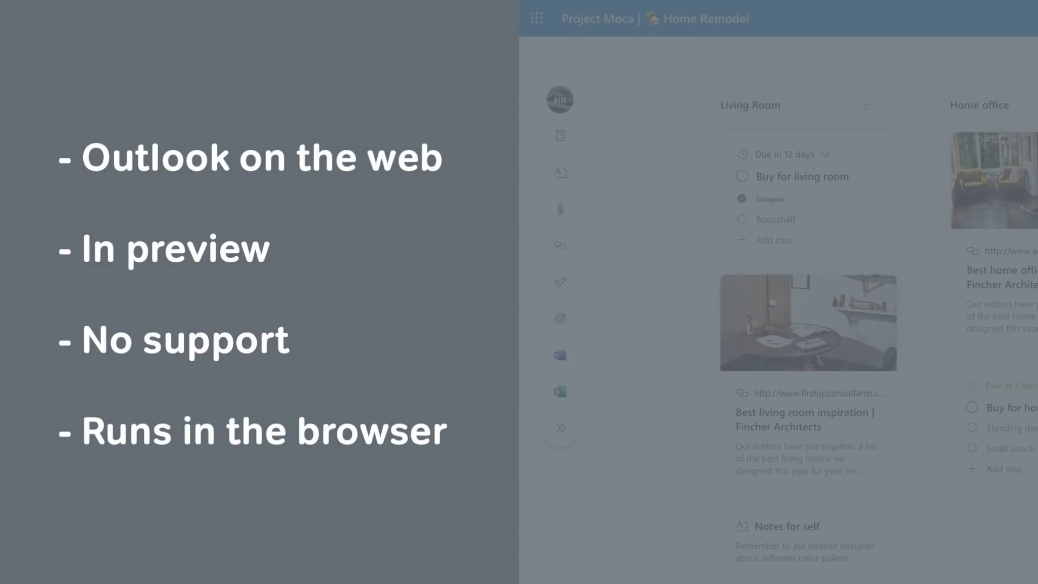
Drag the New color palette email onto the space
left_click_drag(1028, 227, 969, 272)
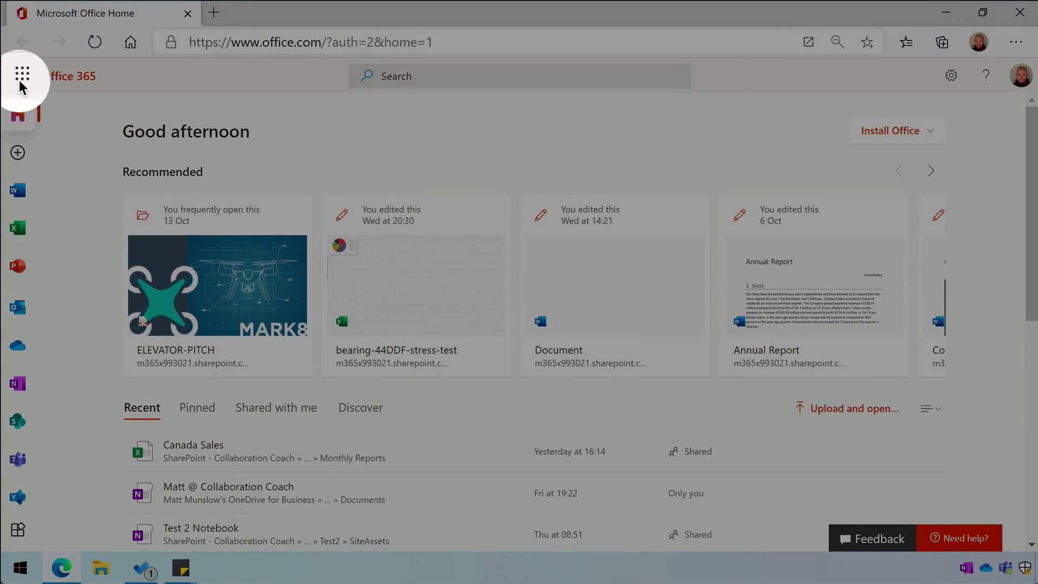
Go from the Office app launcher to Outlook, then to Project Moca under More apps
left_click(20, 78)
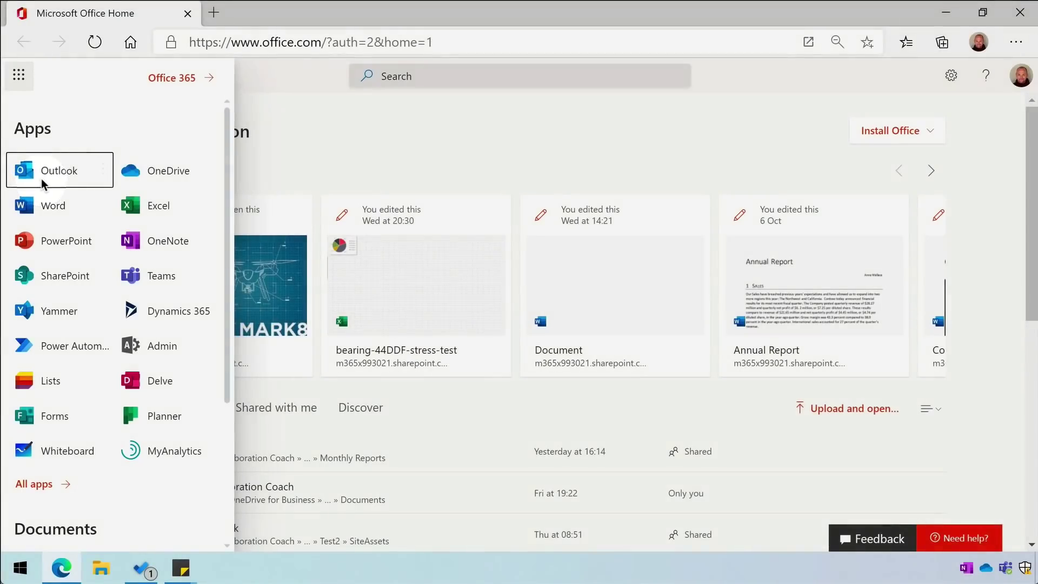
left_click(41, 178)
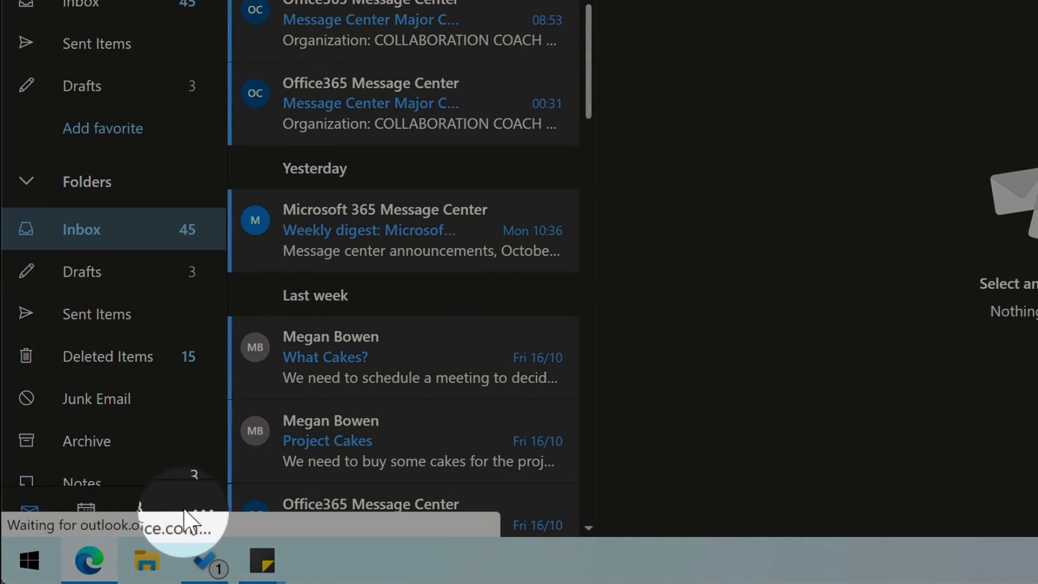
left_click(198, 512)
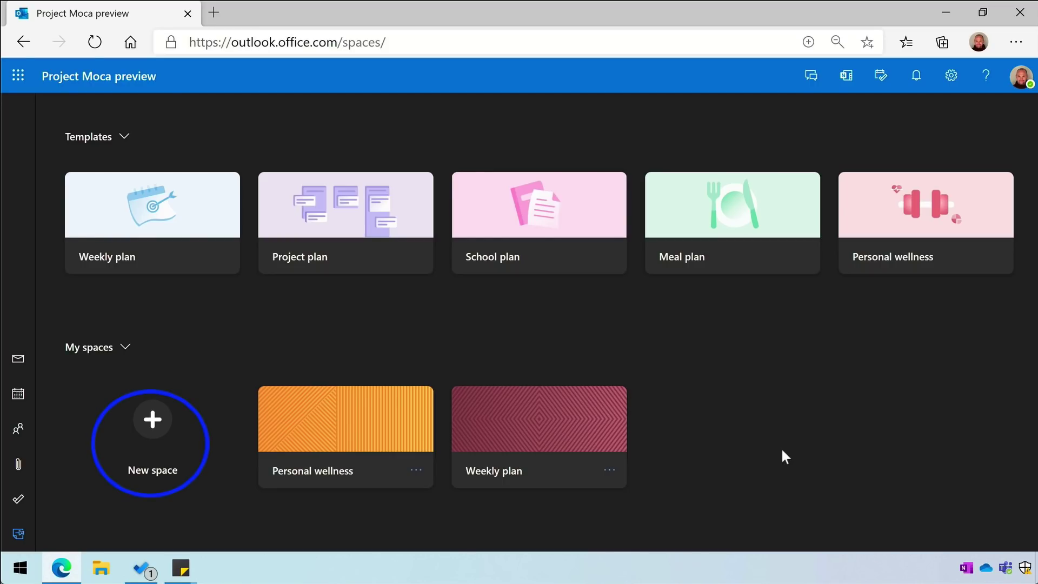
Create a new empty space called 'Project' from the New space dialog
left_click(150, 424)
type("P")
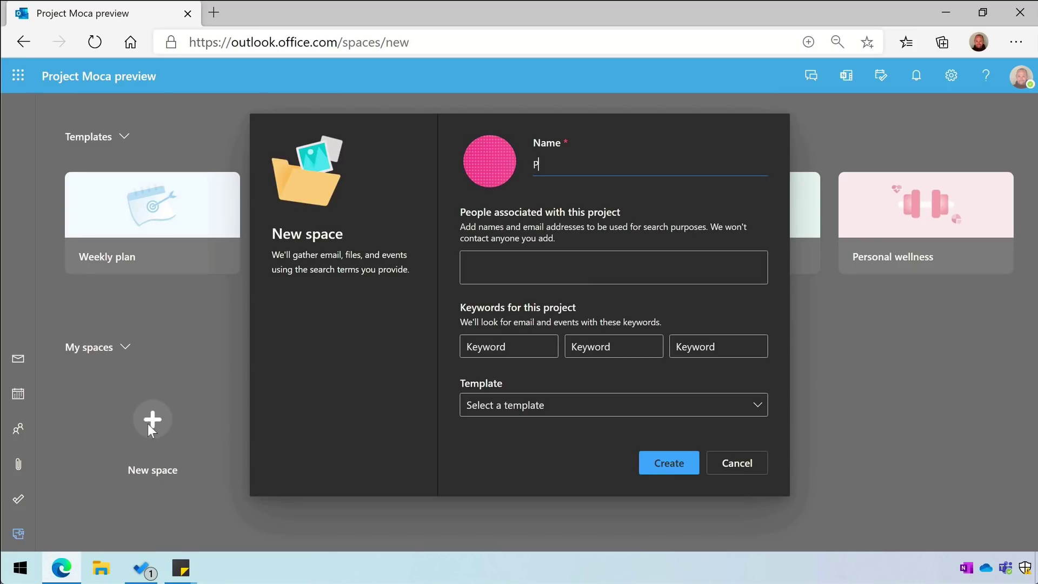
type("roject")
left_click(668, 463)
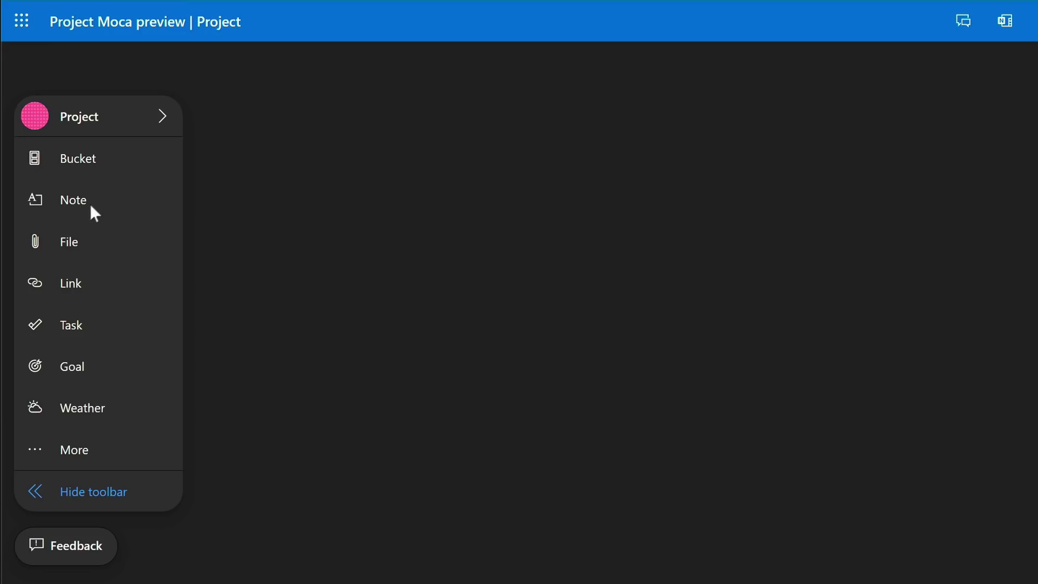
Add a note card and drag it into position on the Project canvas
left_click(86, 201)
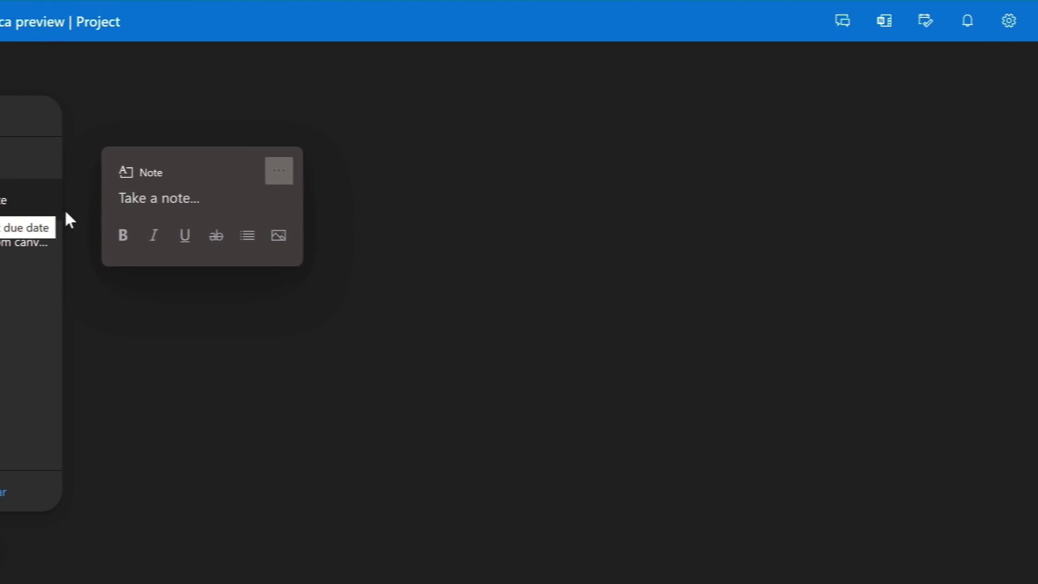
left_click_drag(192, 164, 416, 190)
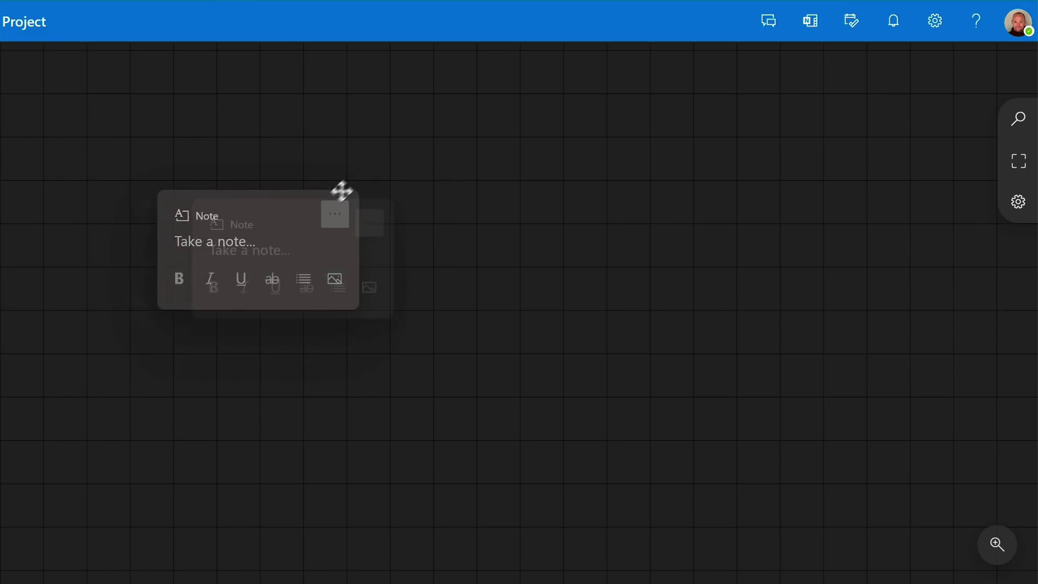
left_click_drag(342, 191, 408, 169)
left_click_drag(248, 348, 178, 301)
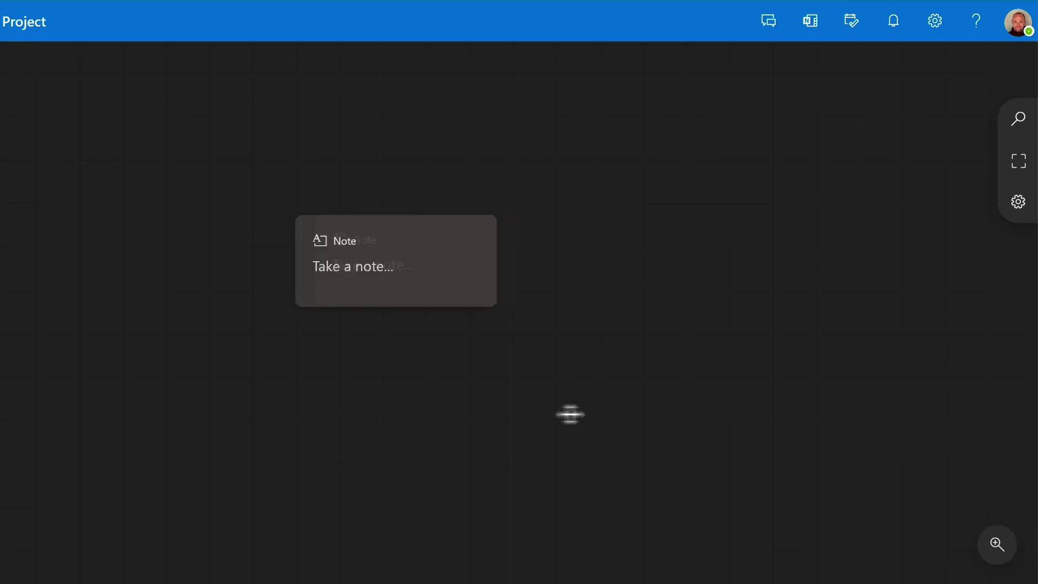
left_click_drag(570, 413, 411, 460)
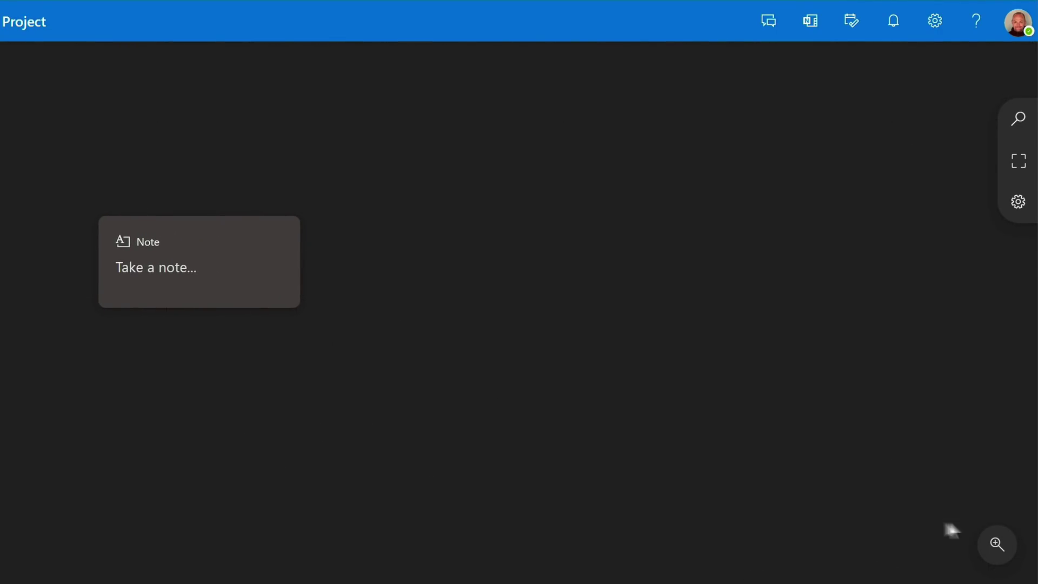
Zoom the canvas between 75% and 200%, then reset it to 100%
left_click(996, 544)
left_click(997, 545)
left_click(922, 548)
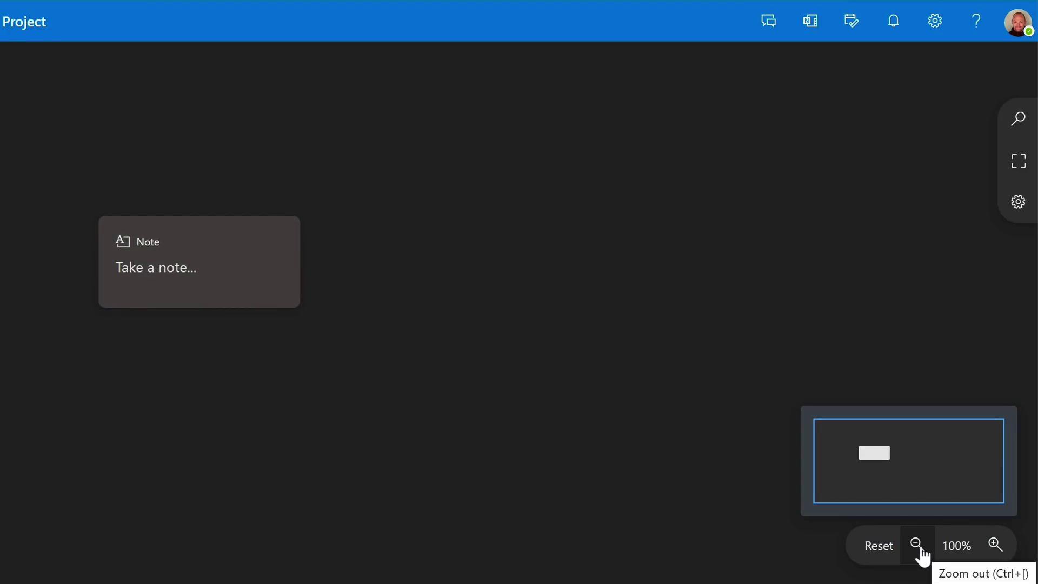
left_click(921, 556)
left_click(994, 545)
left_click(994, 545)
left_click(994, 545)
left_click(994, 545)
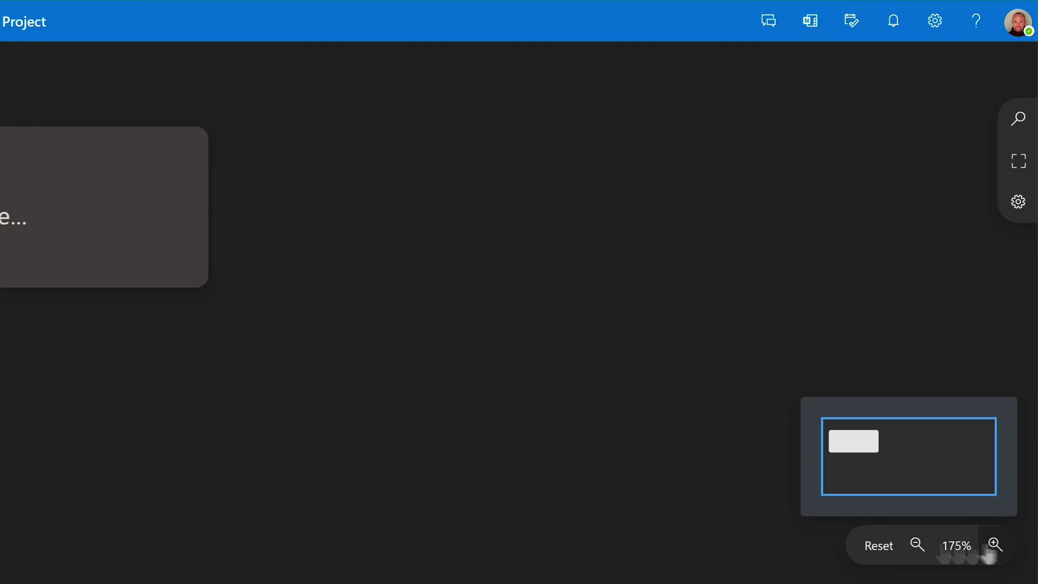
left_click_drag(357, 412, 155, 241)
left_click(997, 543)
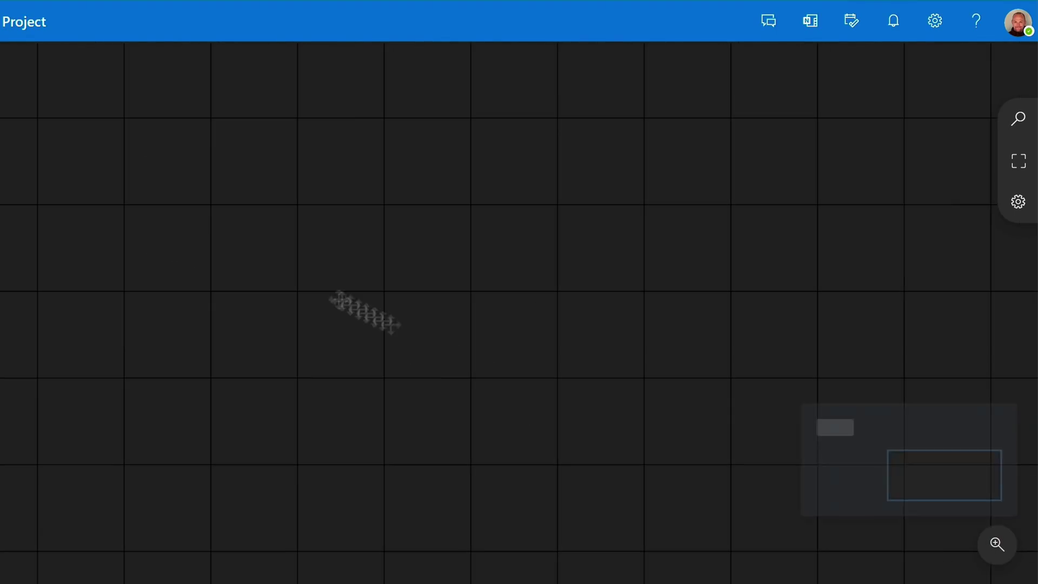
left_click_drag(658, 465, 157, 228)
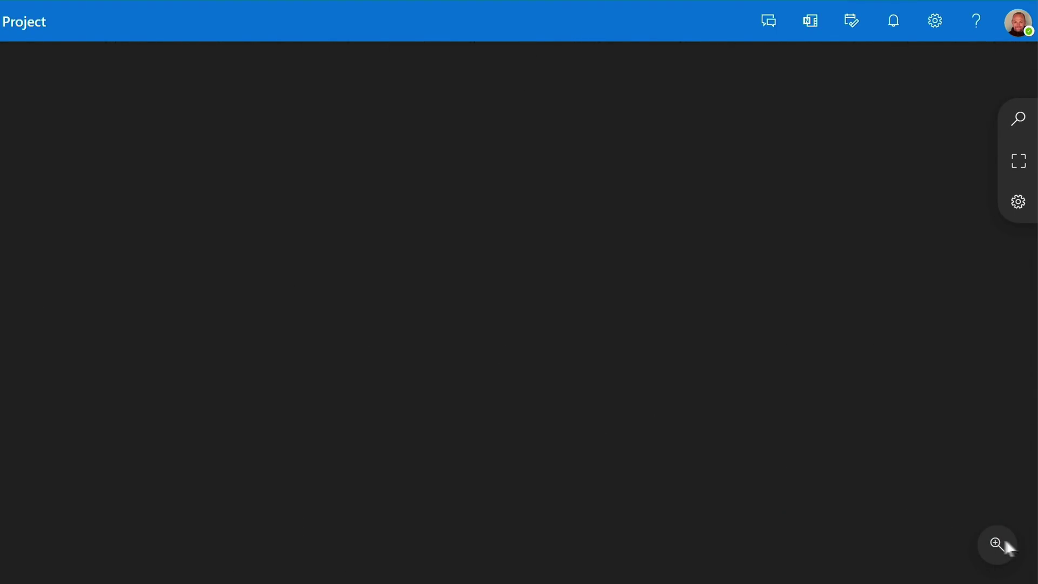
left_click(1000, 547)
left_click(868, 548)
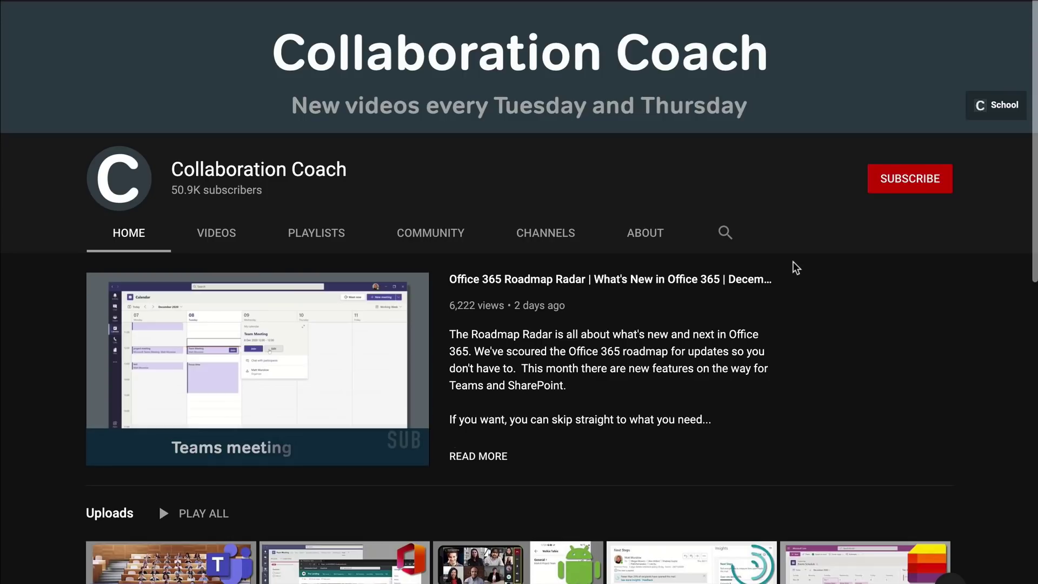
Scroll down the Collaboration Coach YouTube channel page
scroll(796, 264, "down", 2)
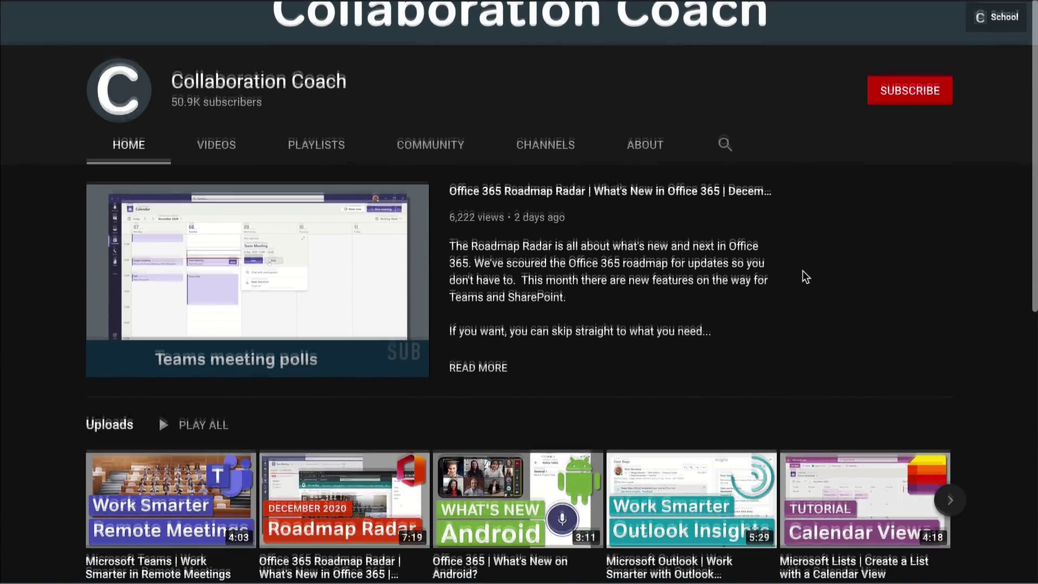
scroll(803, 270, "down", 4)
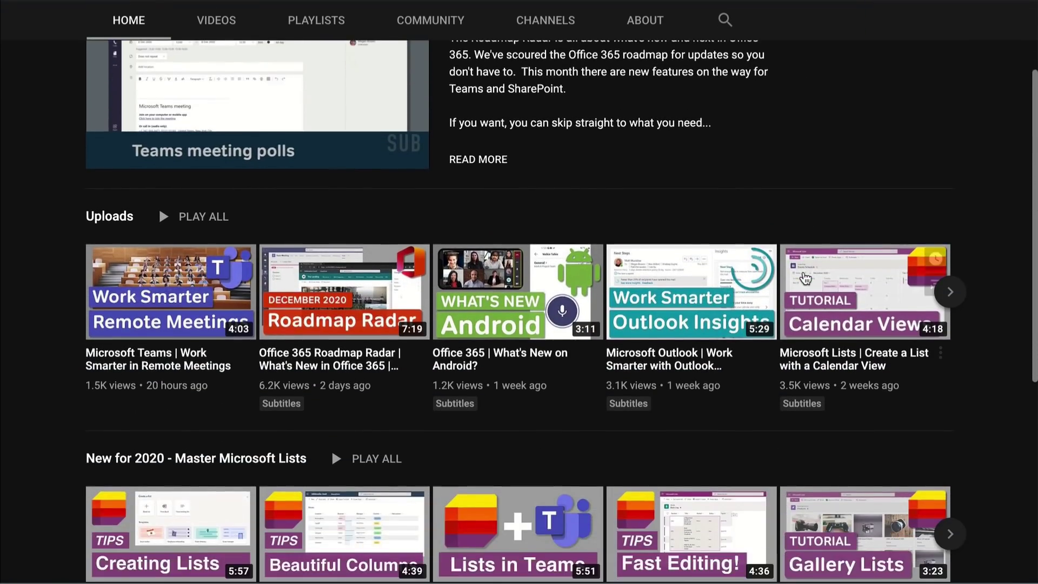
scroll(806, 278, "down", 4)
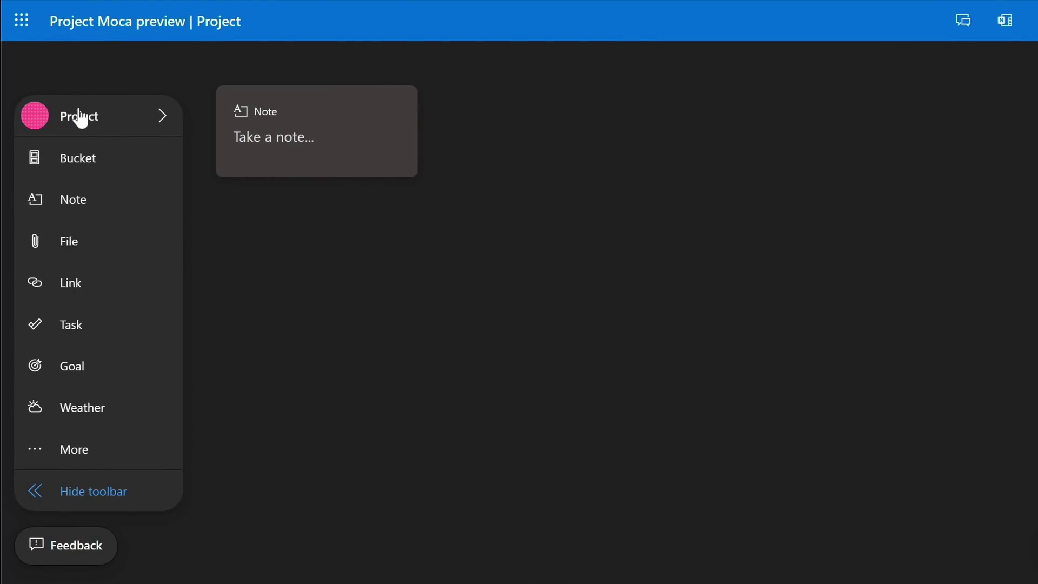
Return to the Moca home and reopen the Project space
left_click(117, 128)
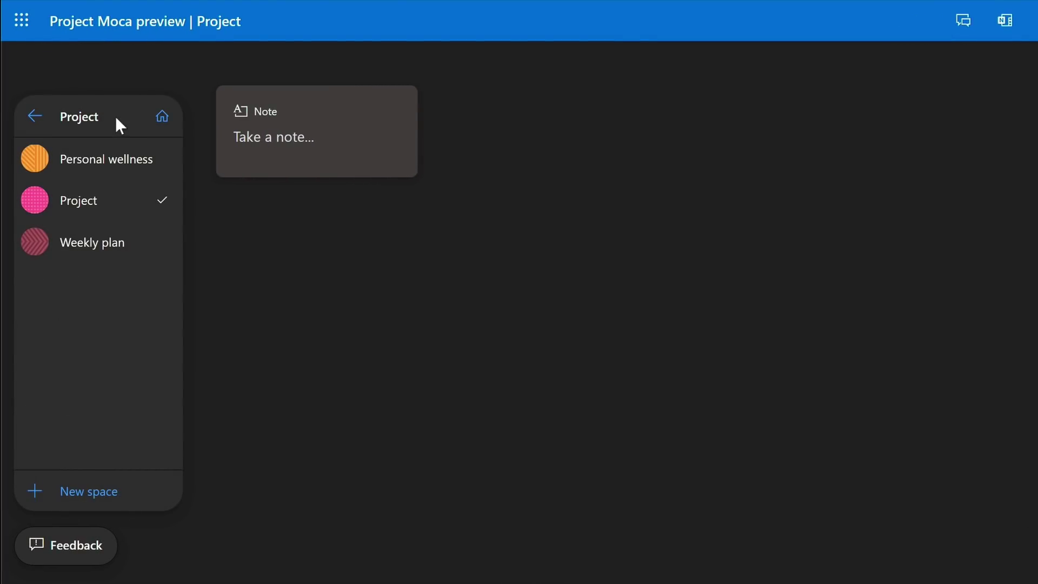
left_click(162, 117)
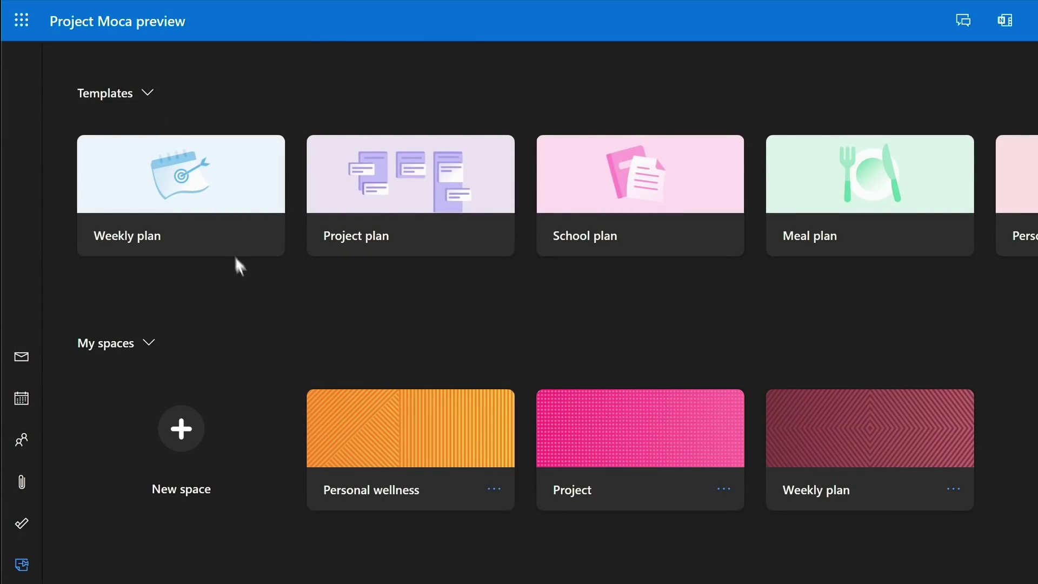
left_click(646, 466)
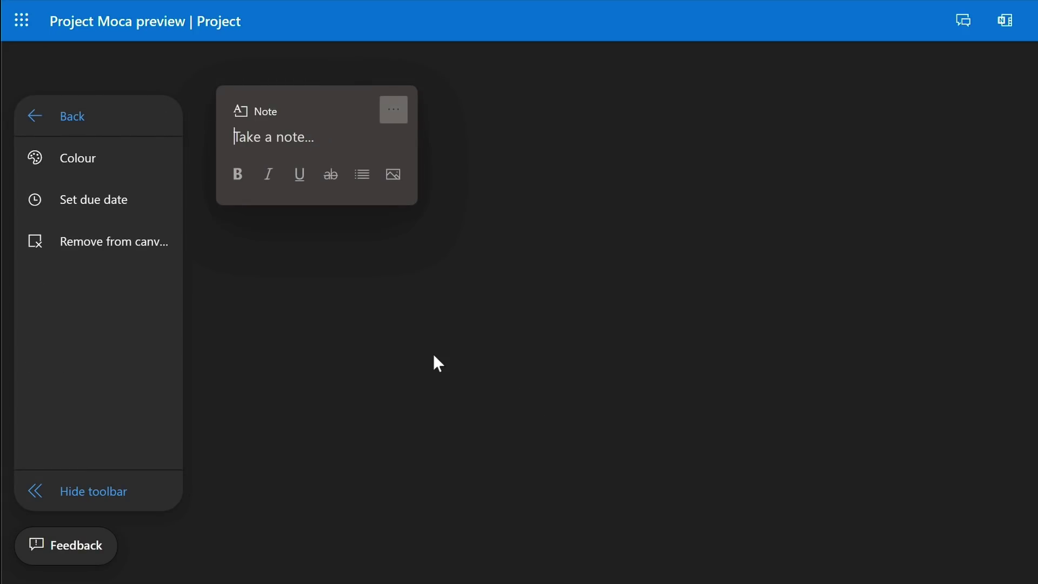
Type 'My note' in the note card, move it right, and add a bucket titled 'Goals'
type("My note")
left_click_drag(314, 99, 697, 151)
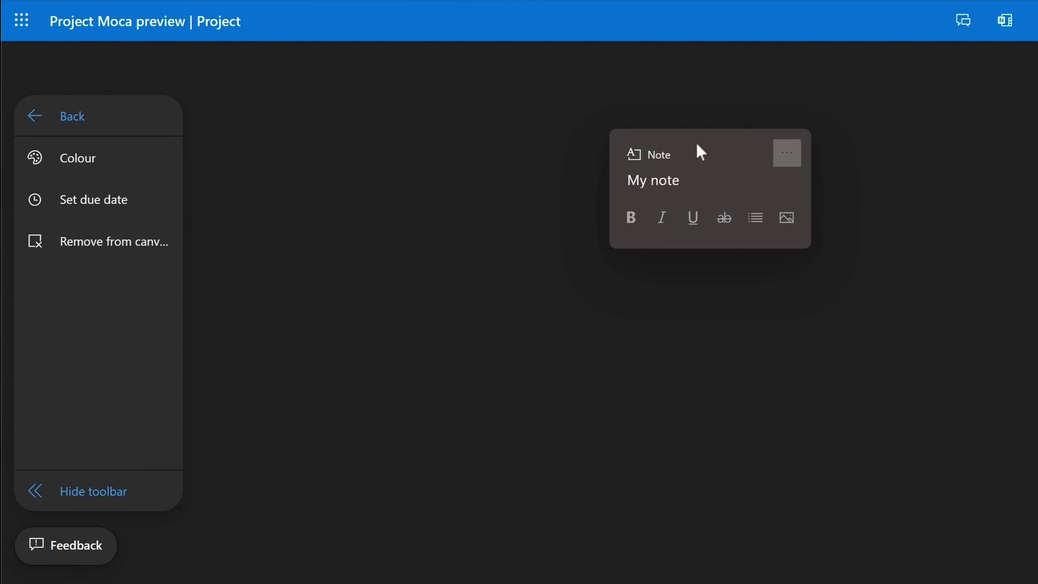
left_click(84, 116)
left_click(95, 160)
type("Goals")
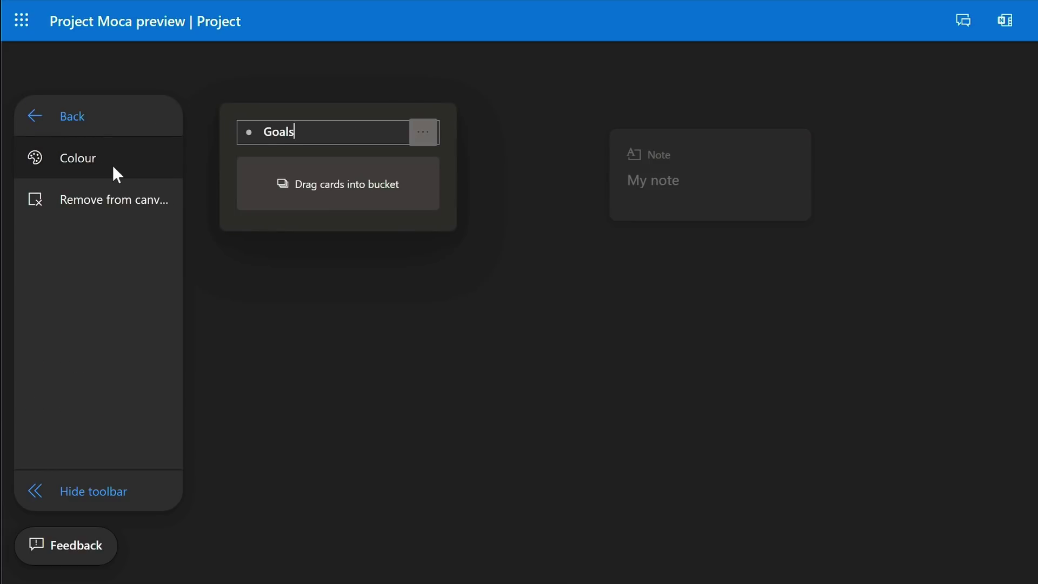
key("Return")
Add a goal card inside the Goals bucket and place a link card on the canvas
left_click(47, 115)
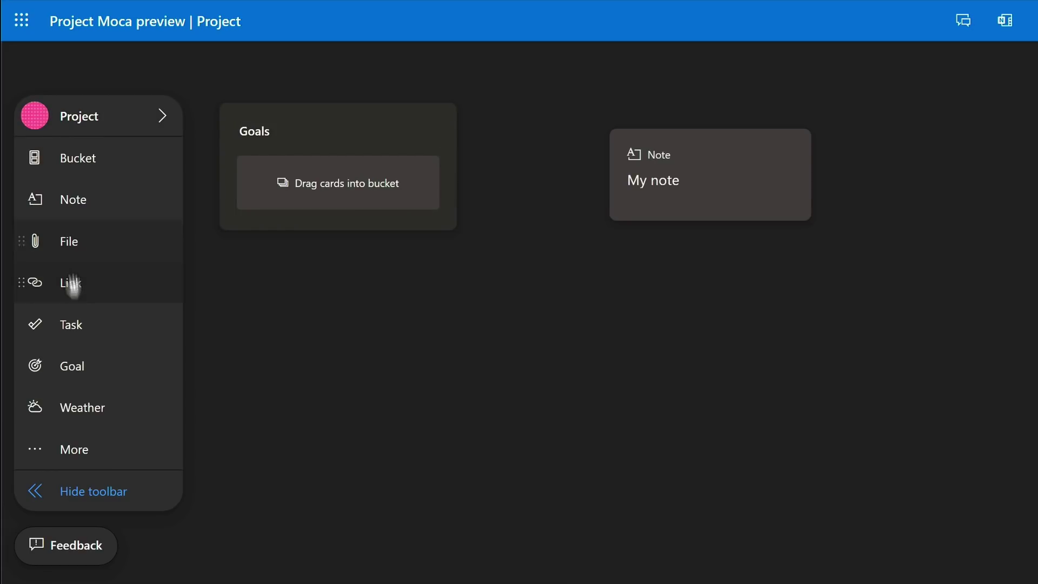
left_click(76, 364)
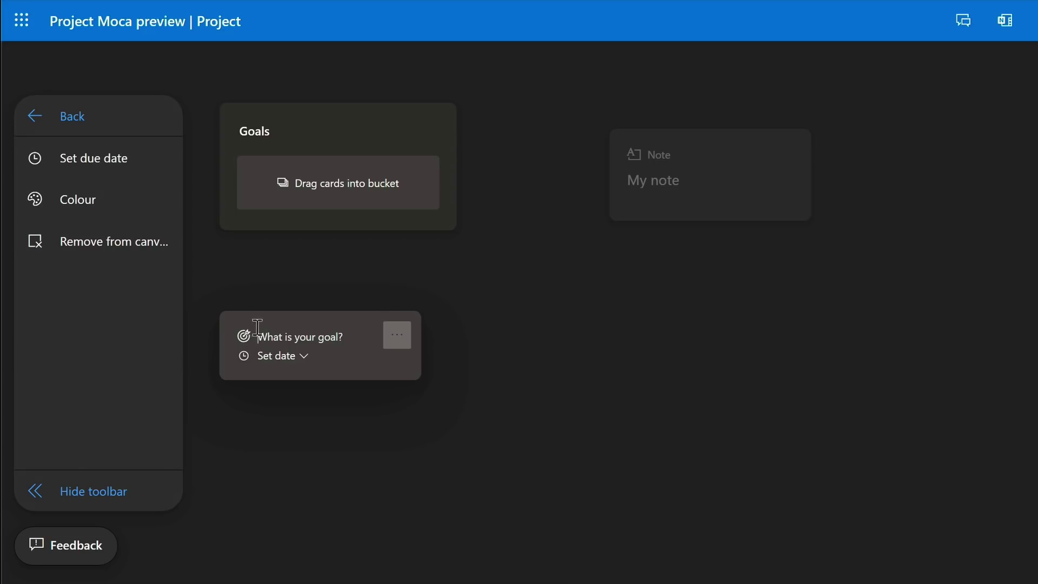
left_click_drag(268, 299, 284, 205)
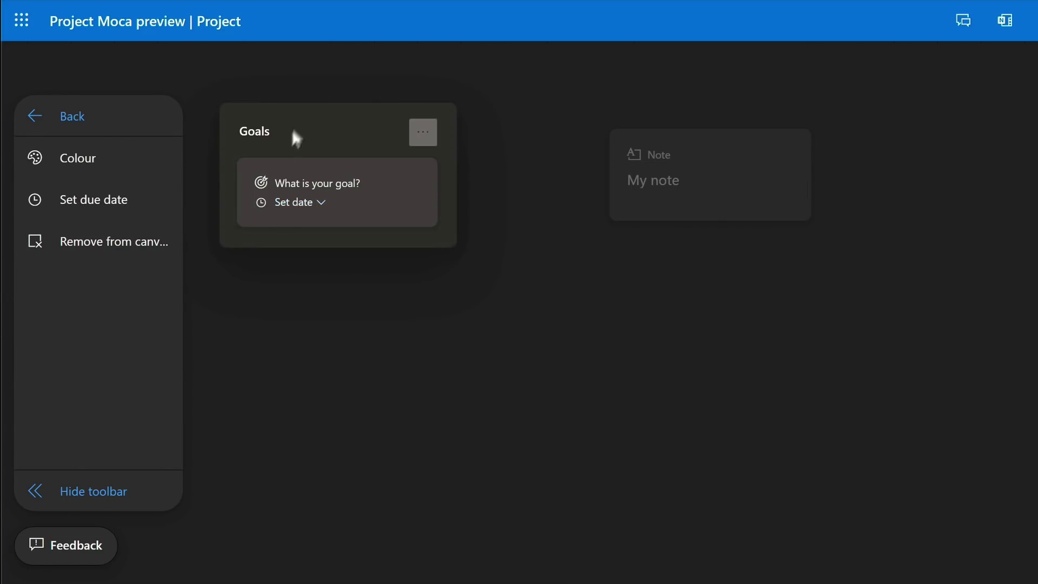
left_click(39, 114)
left_click_drag(70, 281, 317, 290)
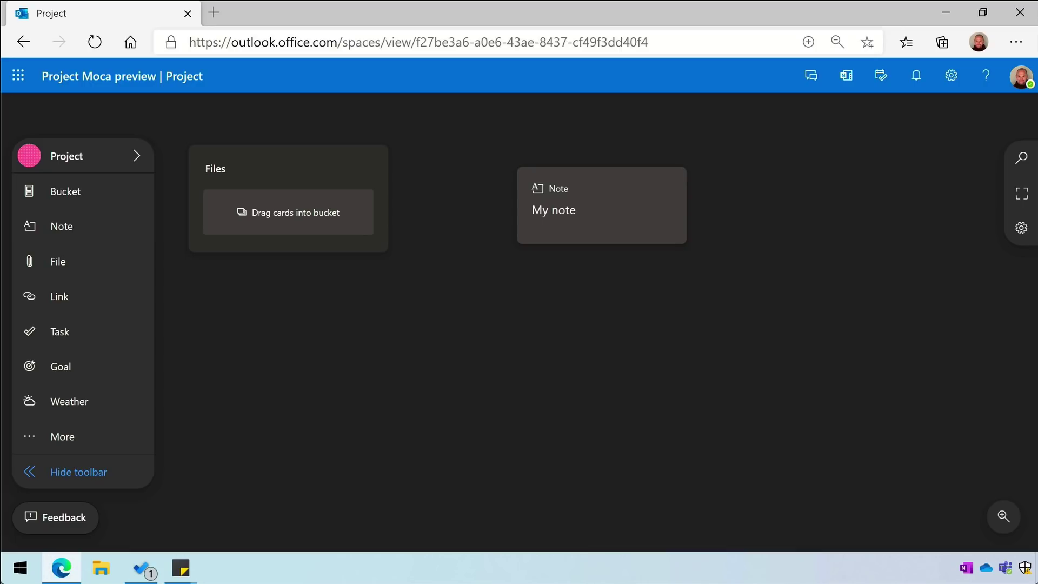
Add DG-2000 Product Pitch.pptx from the Sales and Marketing group into the Files bucket
left_click(76, 262)
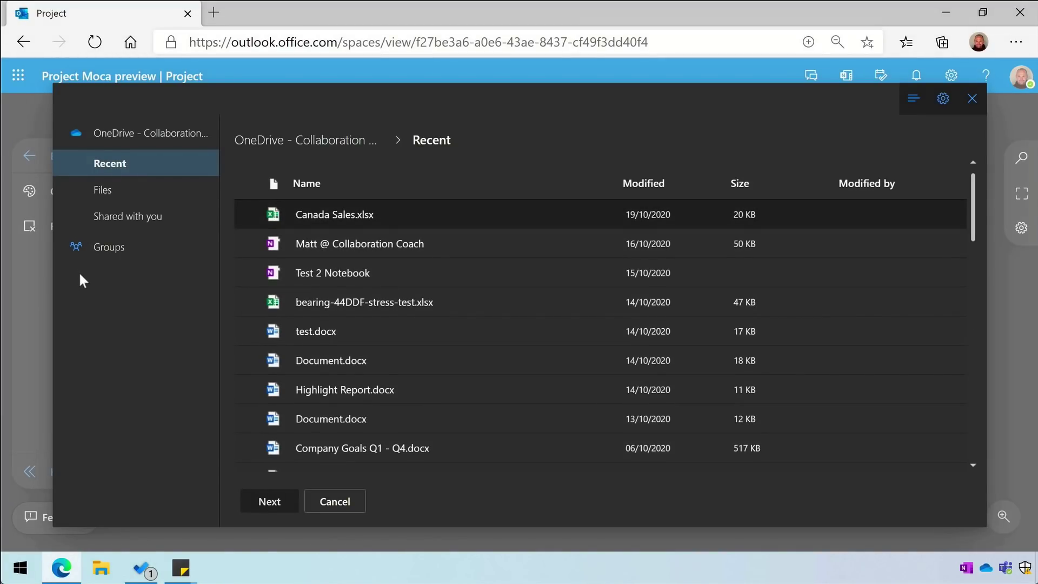
left_click(436, 361)
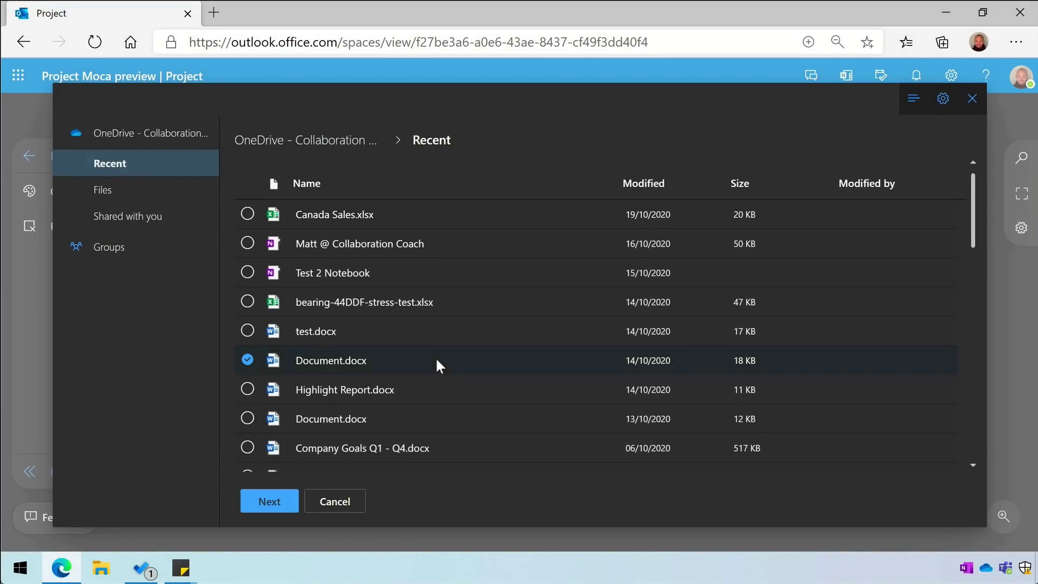
left_click(124, 255)
scroll(359, 371, "down", 1)
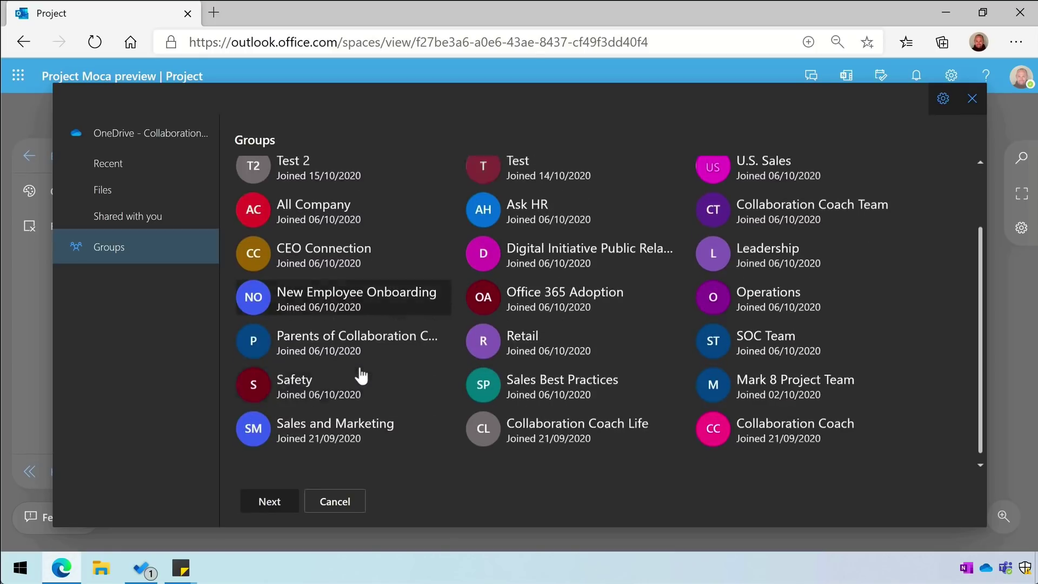
left_click(338, 436)
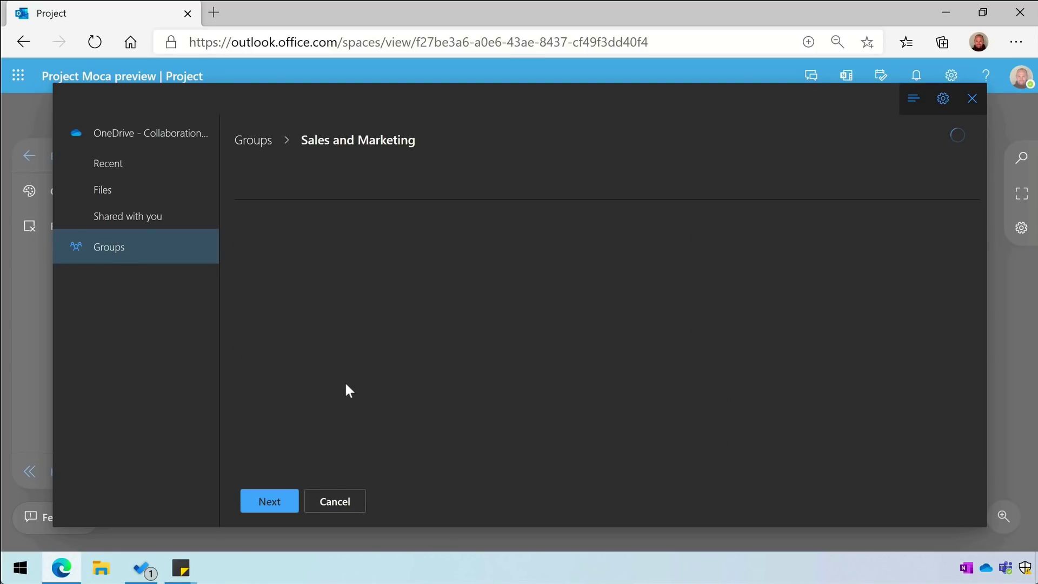
left_click(466, 398)
left_click(269, 501)
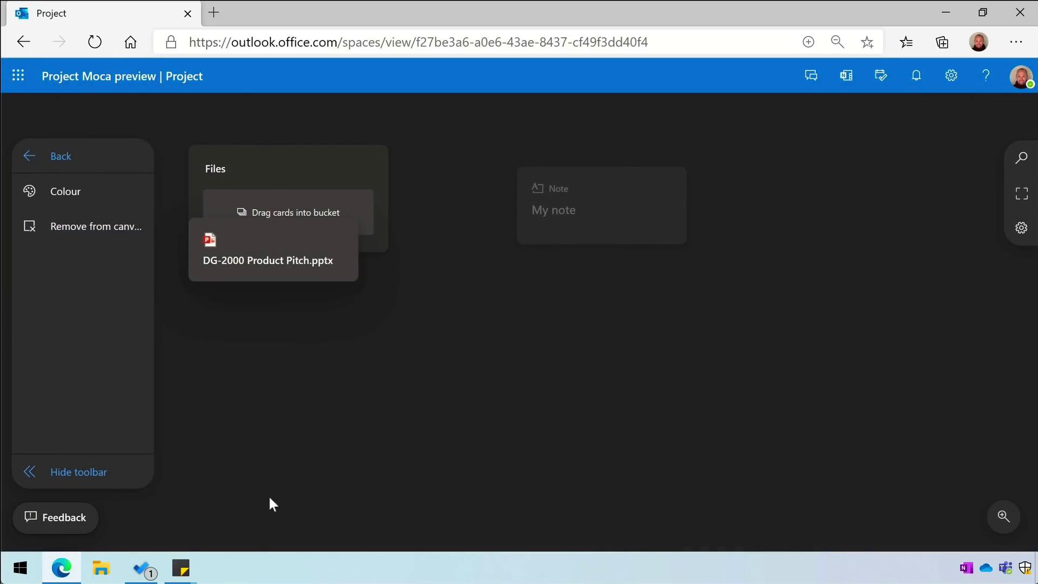
mouse_move(262, 235)
left_mouse_down()
mouse_move(278, 308)
mouse_move(281, 232)
left_mouse_up()
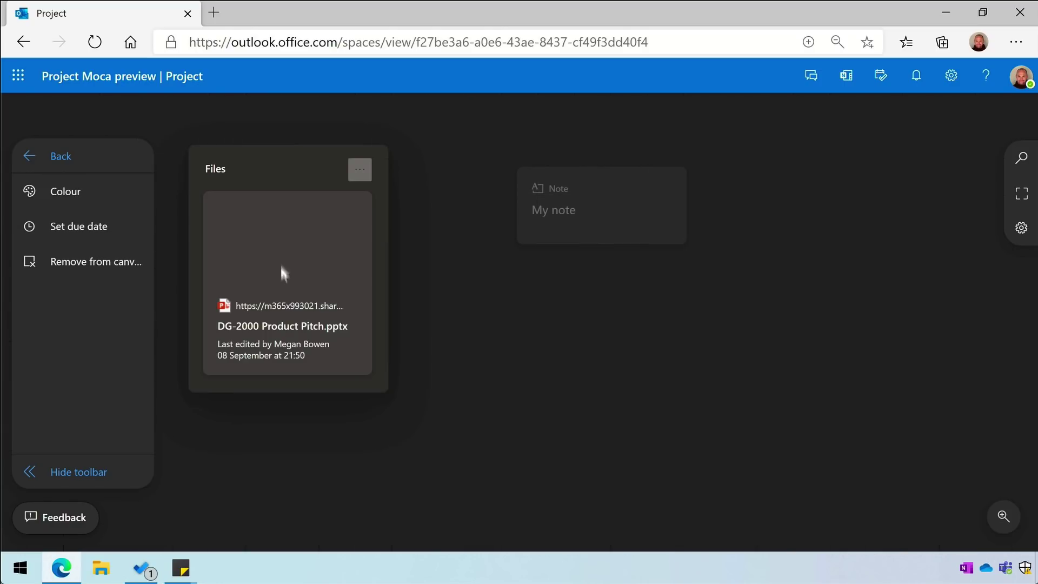
left_click(402, 436)
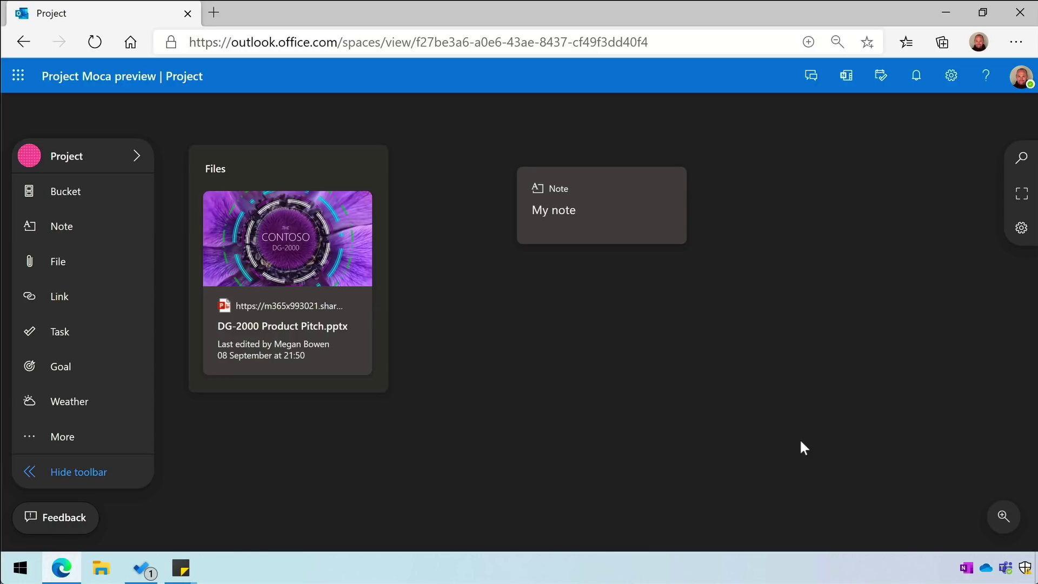
Add a task card titled 'My Task' to the canvas below the My note card
mouse_move(103, 338)
left_mouse_down()
mouse_move(79, 326)
mouse_move(103, 327)
left_mouse_up()
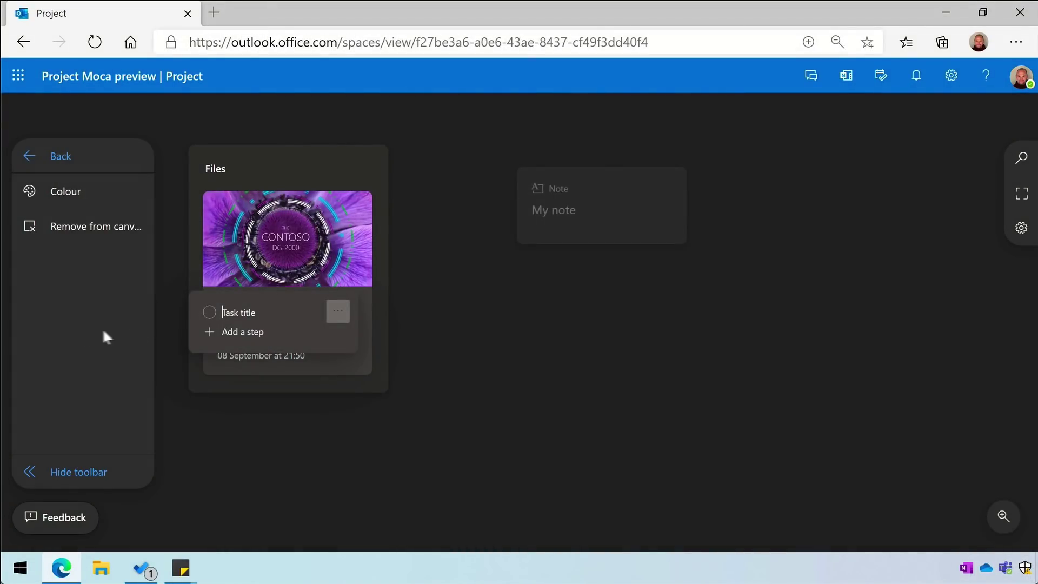
left_click_drag(229, 298, 522, 310)
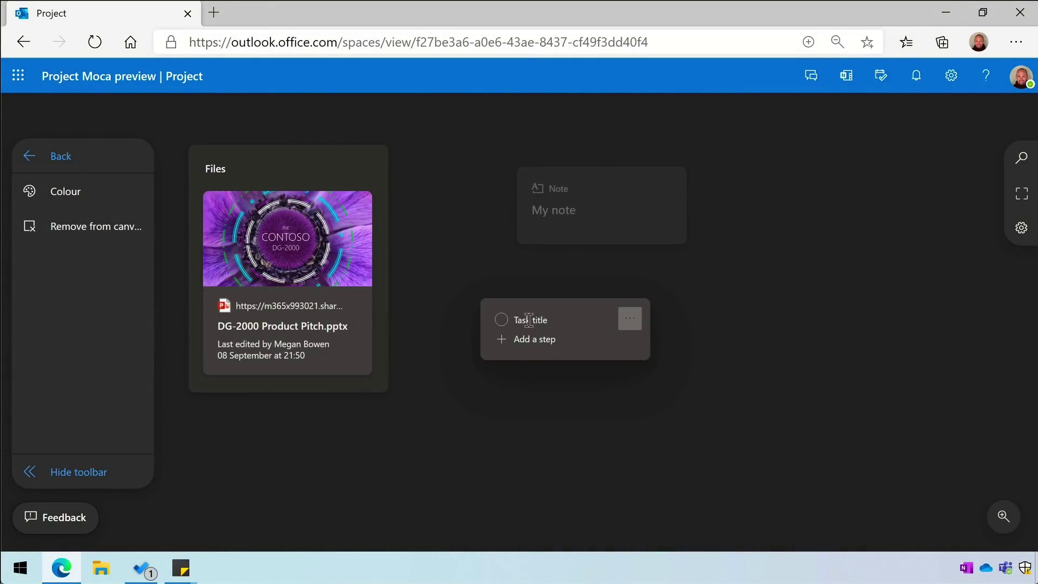
type("My Task")
key("Return")
left_click(604, 399)
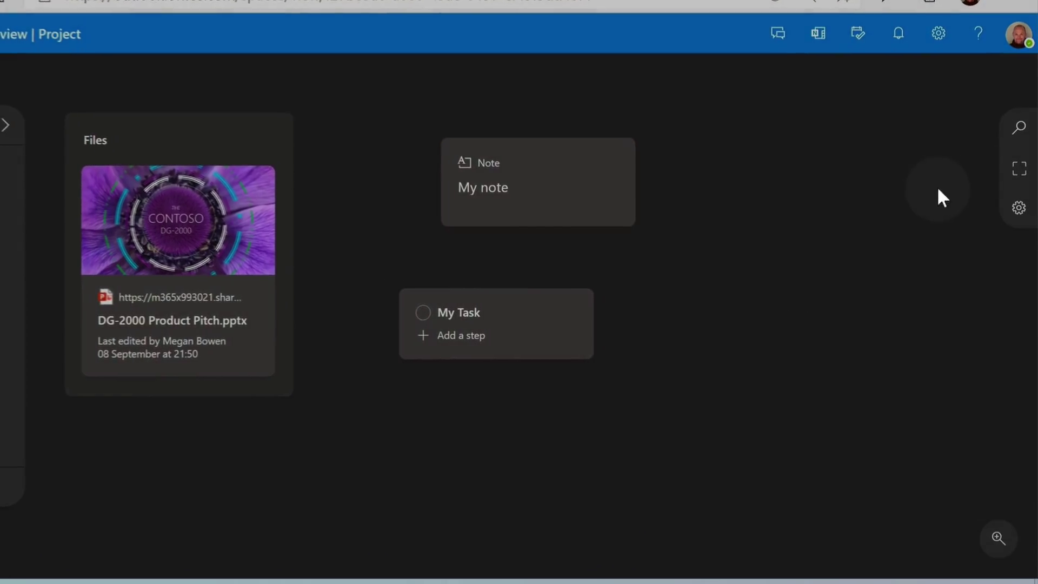
From the Activity panel, add the Trello 'next steps' email as a card in the Files bucket
left_click(1016, 122)
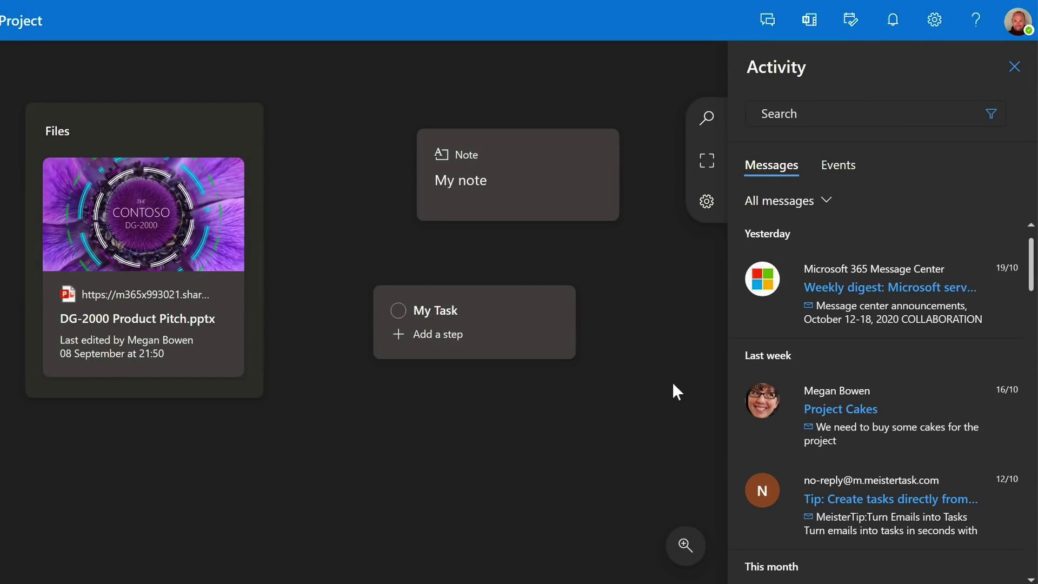
scroll(875, 401, "down", 5)
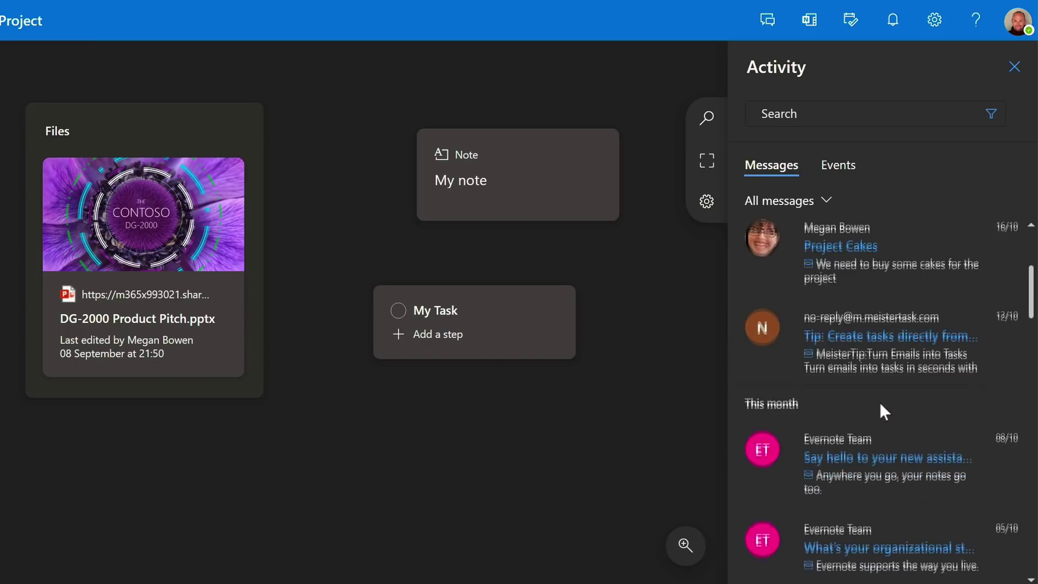
scroll(883, 403, "up", 5)
scroll(884, 404, "down", 4)
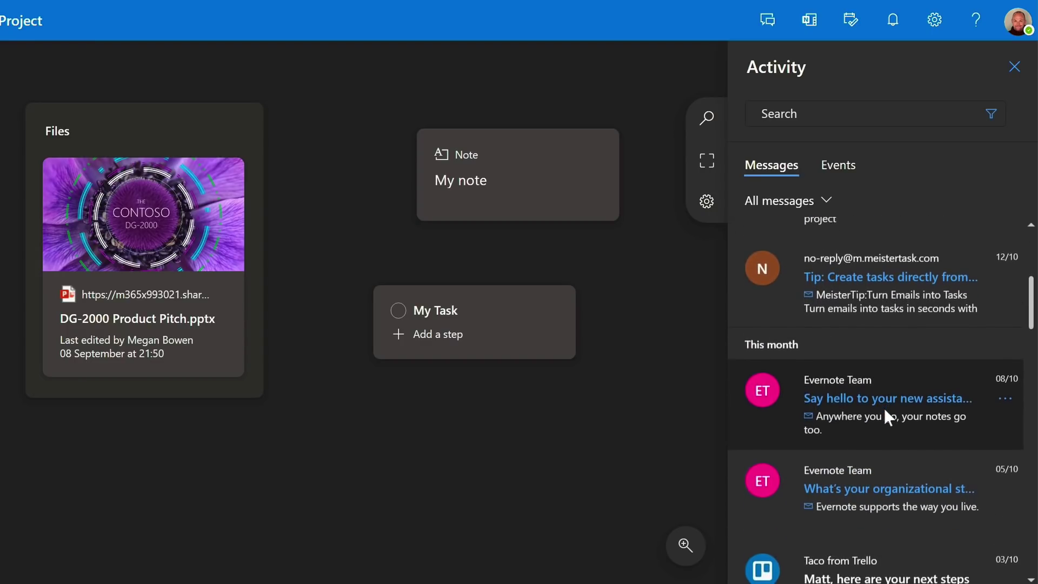
left_click_drag(844, 574, 97, 376)
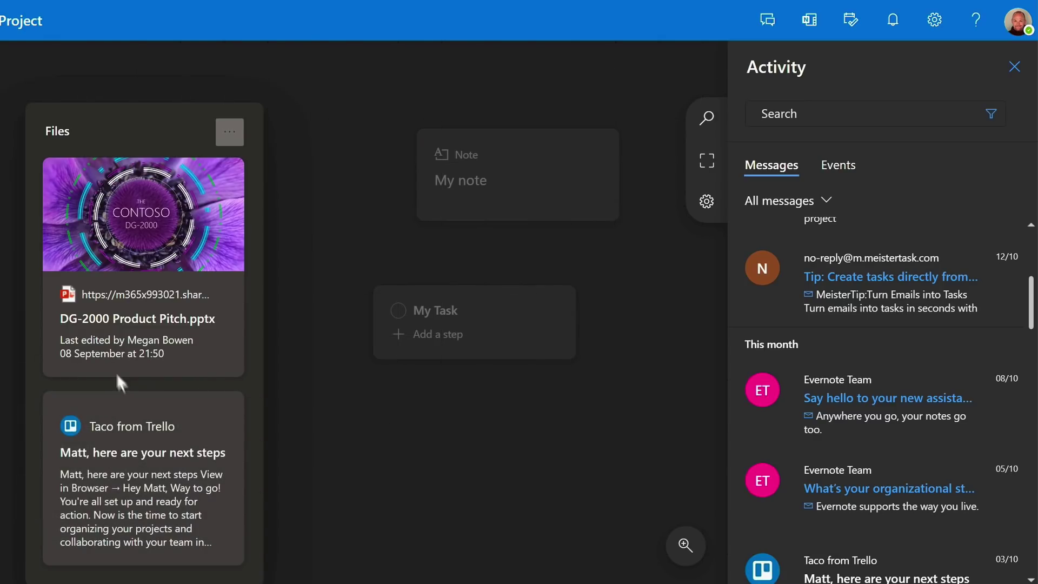
Check the Events list, then search the activity messages for 'Project' and clear the search
left_click(839, 168)
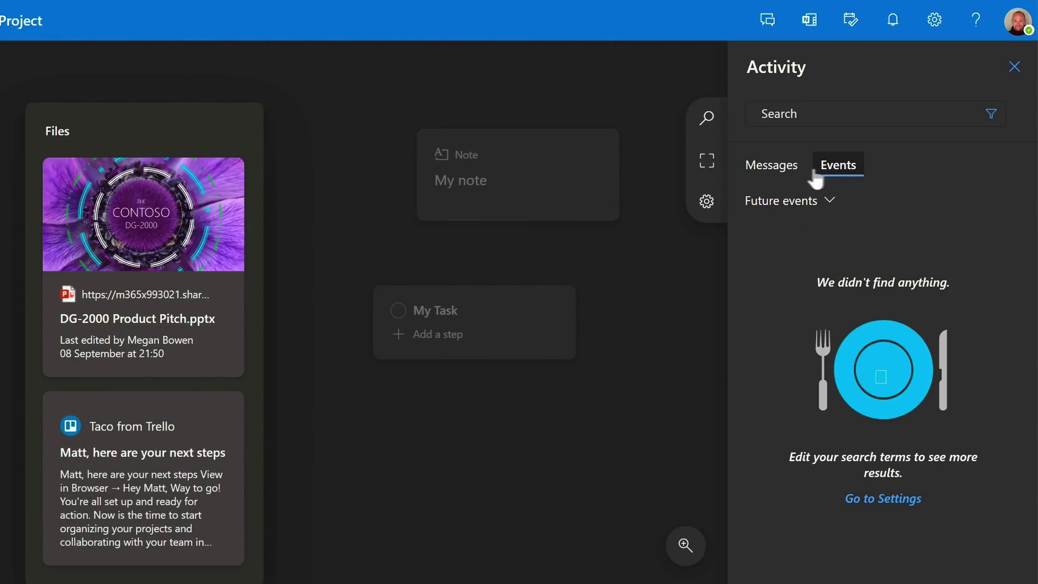
left_click(768, 176)
left_click(789, 114)
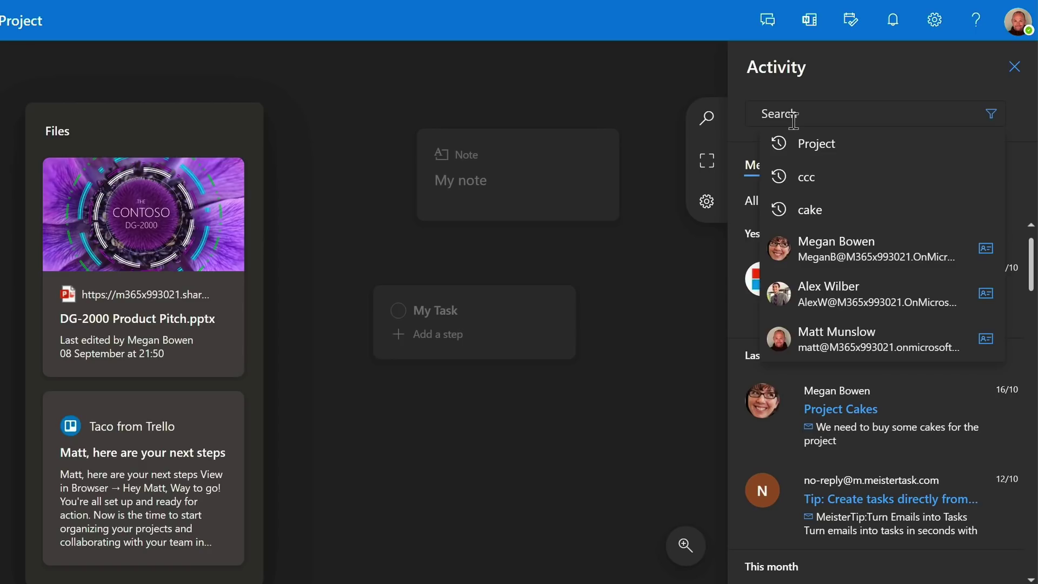
left_click(858, 154)
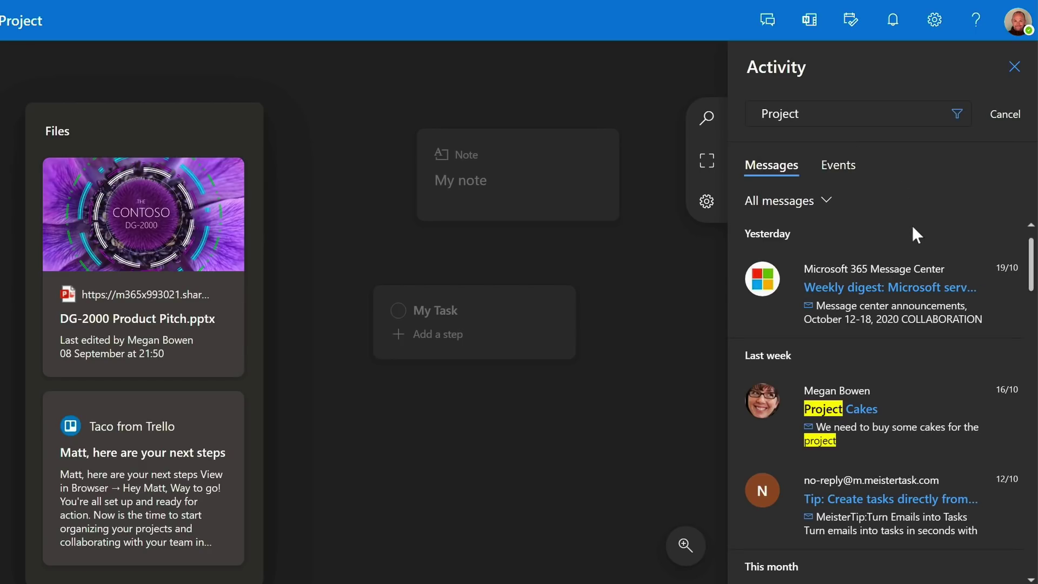
left_click(995, 133)
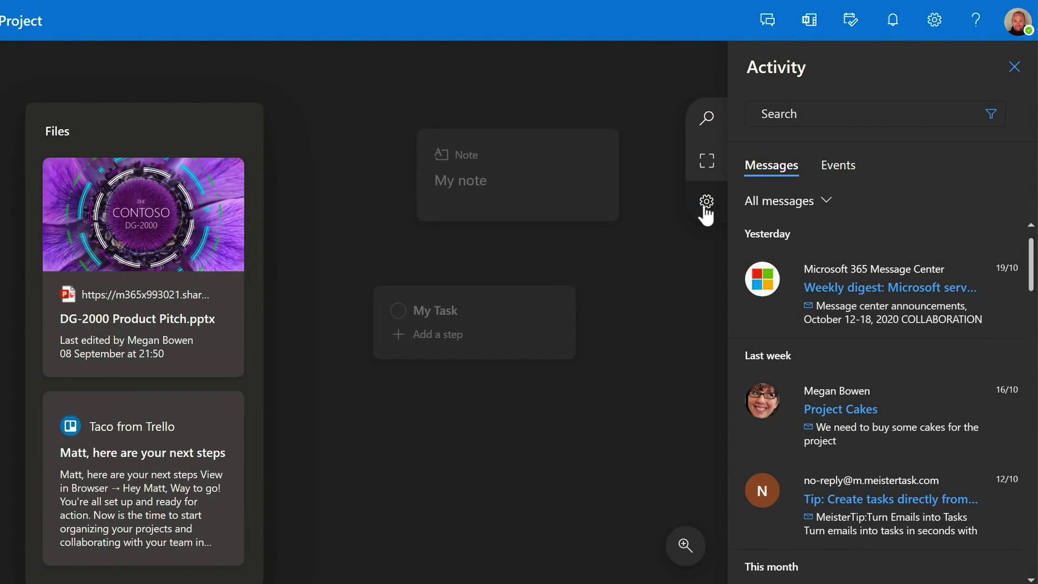
In the space settings, add three people to the space's People list
left_click(705, 208)
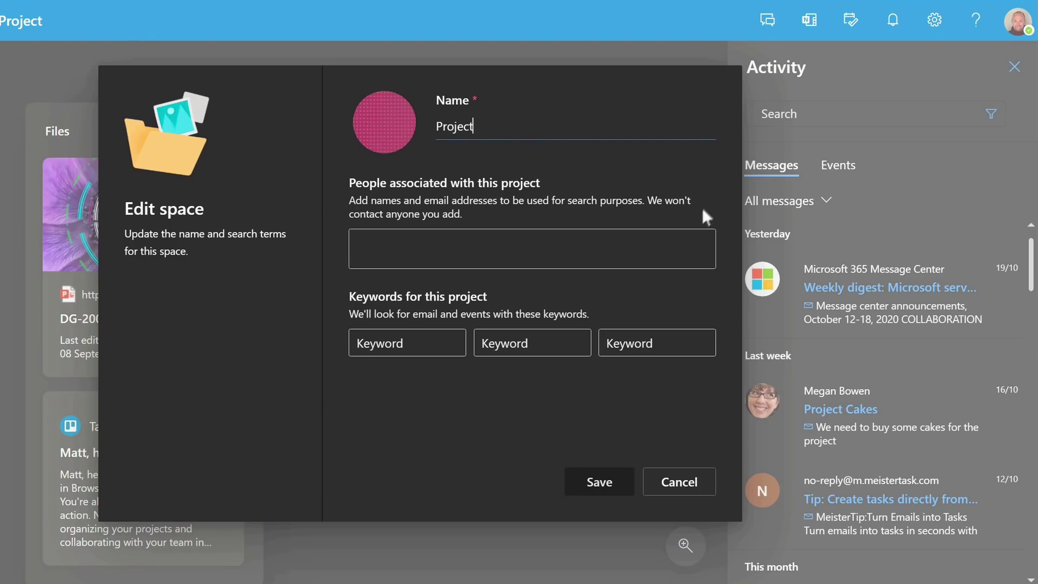
left_click(387, 249)
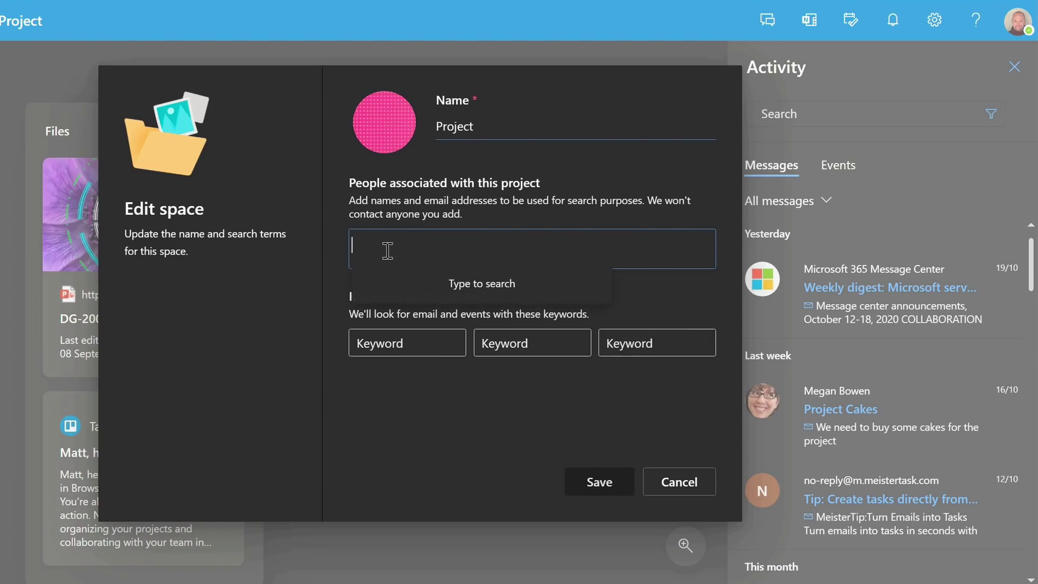
type("alex")
key("Return")
type("mega")
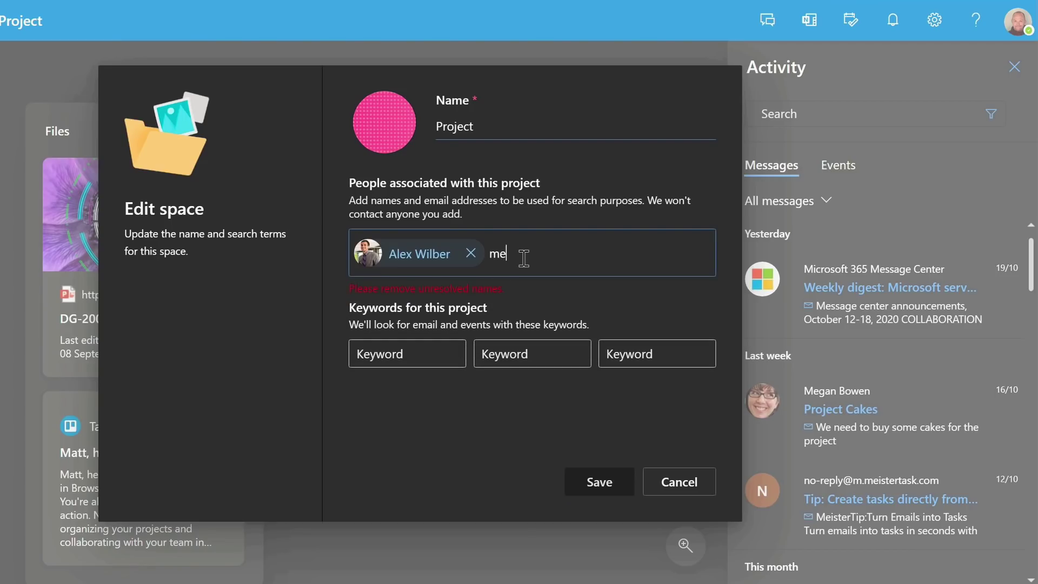
left_click(576, 291)
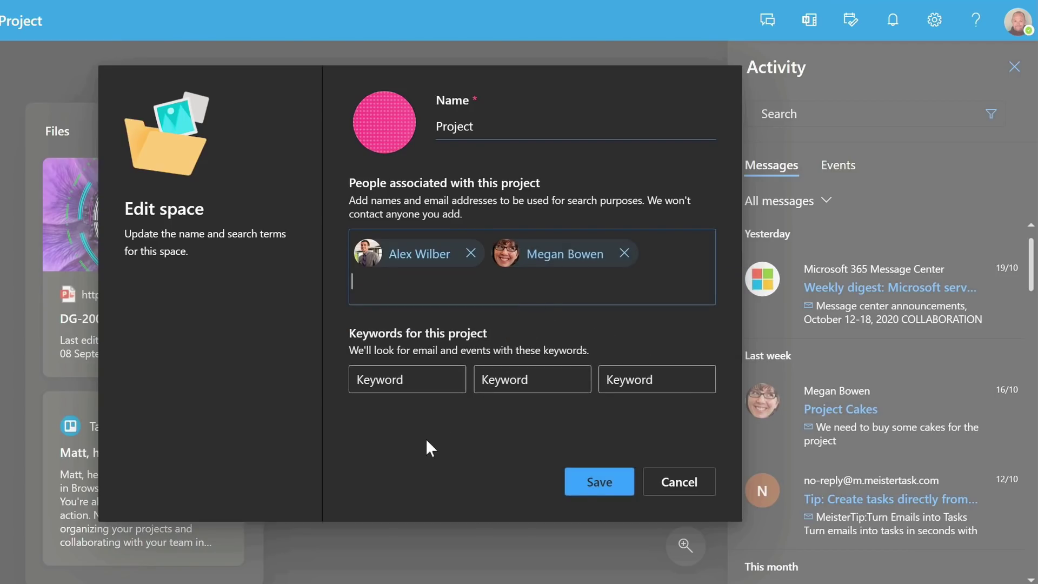
type("pra")
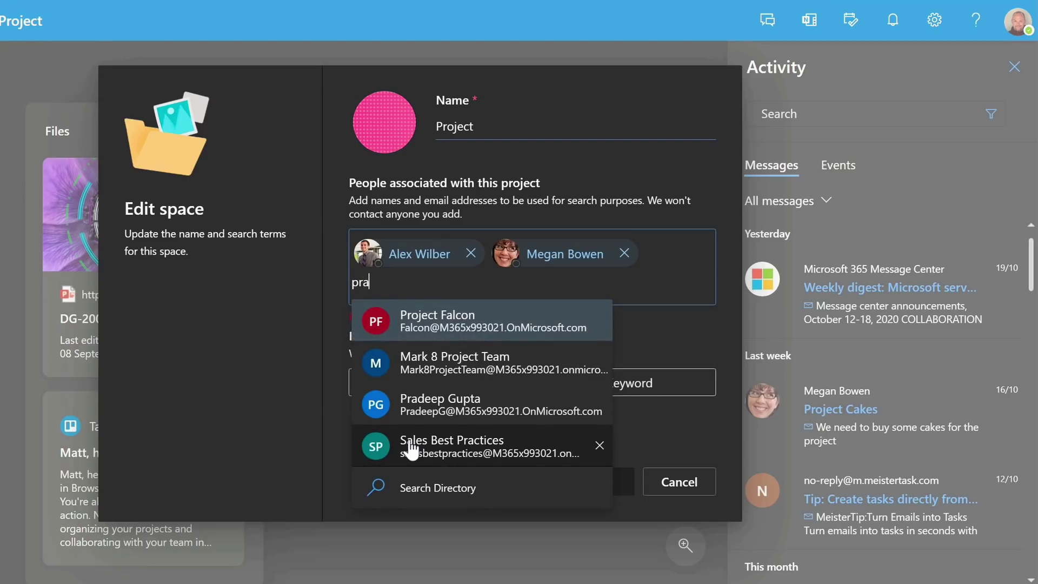
left_click(508, 323)
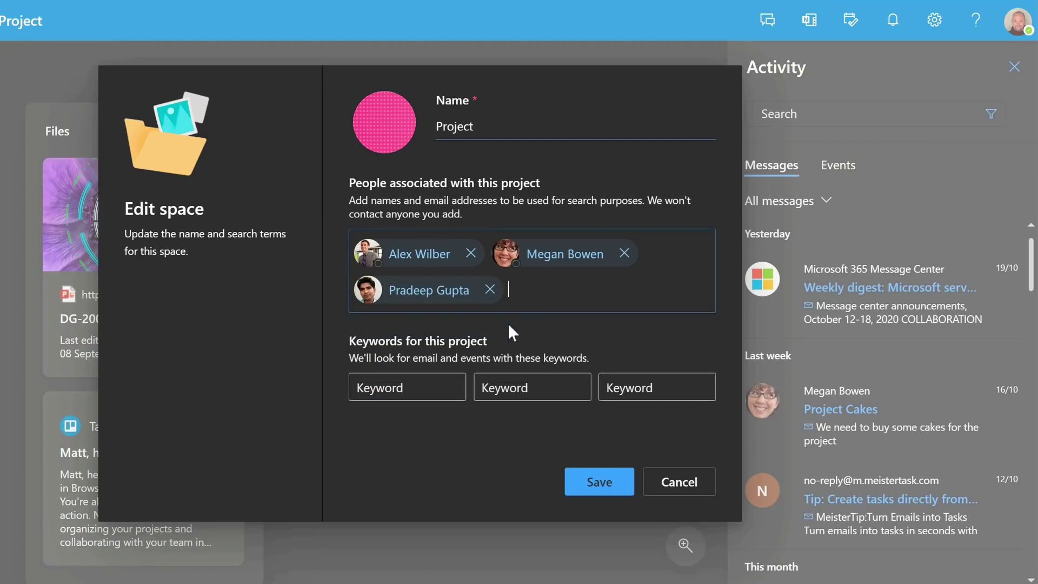
Add the keywords 'cake' and 'project' and save the space settings
left_click(413, 380)
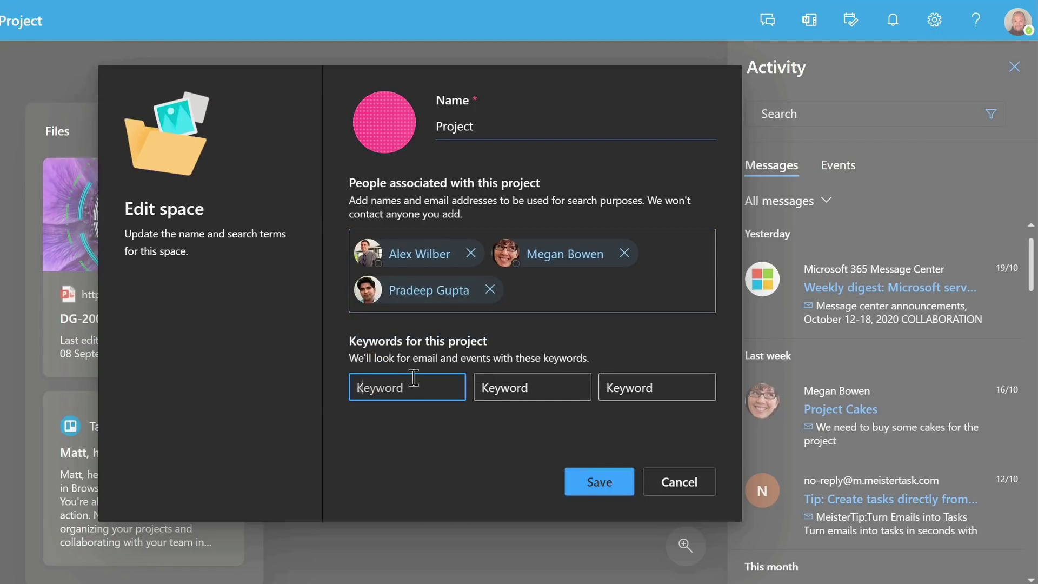
type("cake")
key("Tab")
type("project")
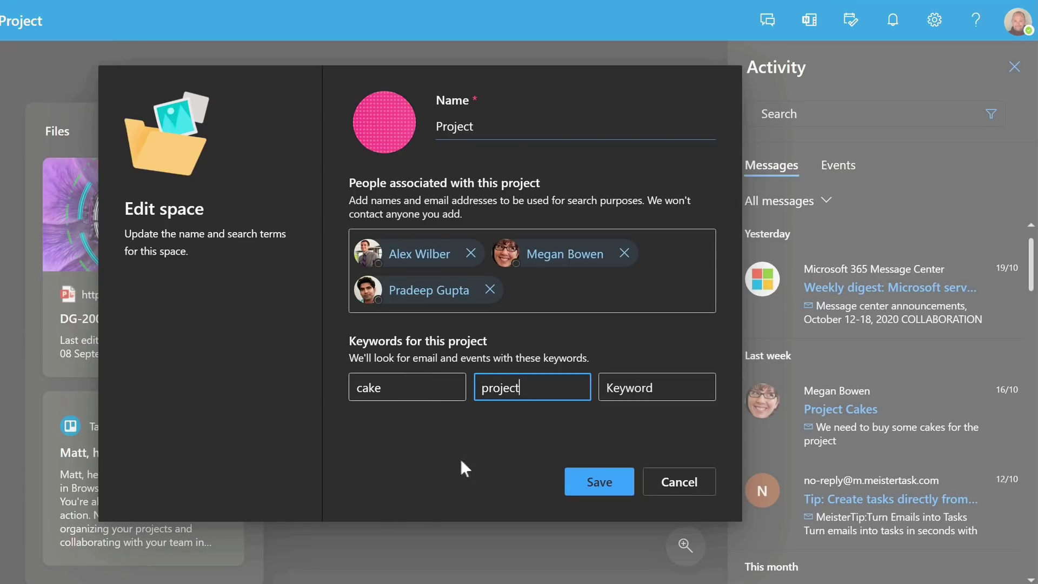
left_click(595, 483)
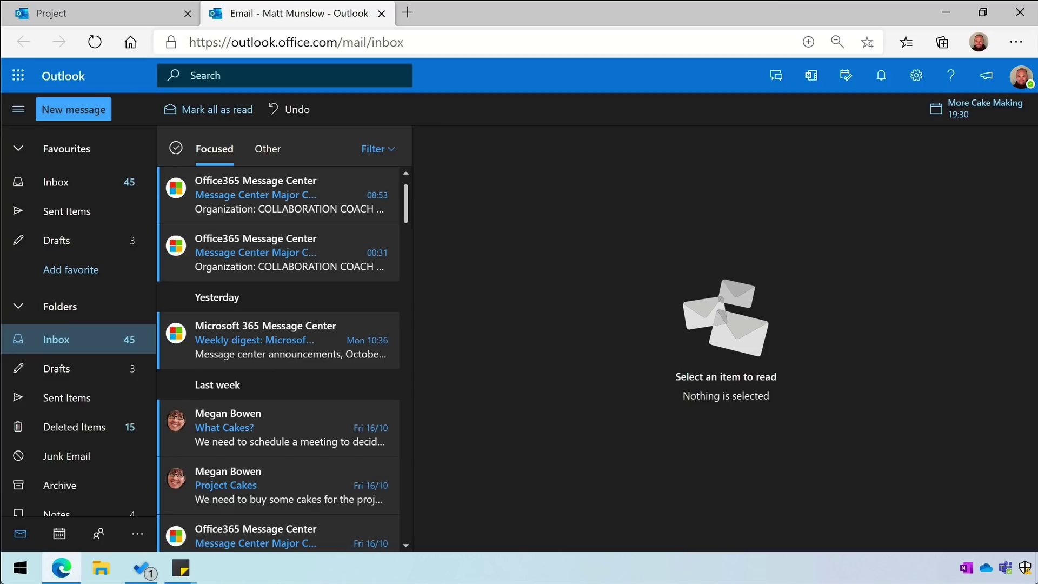
Add the 'What Cakes?' email to the Project Moca 'Project' space via More actions
left_click(279, 419)
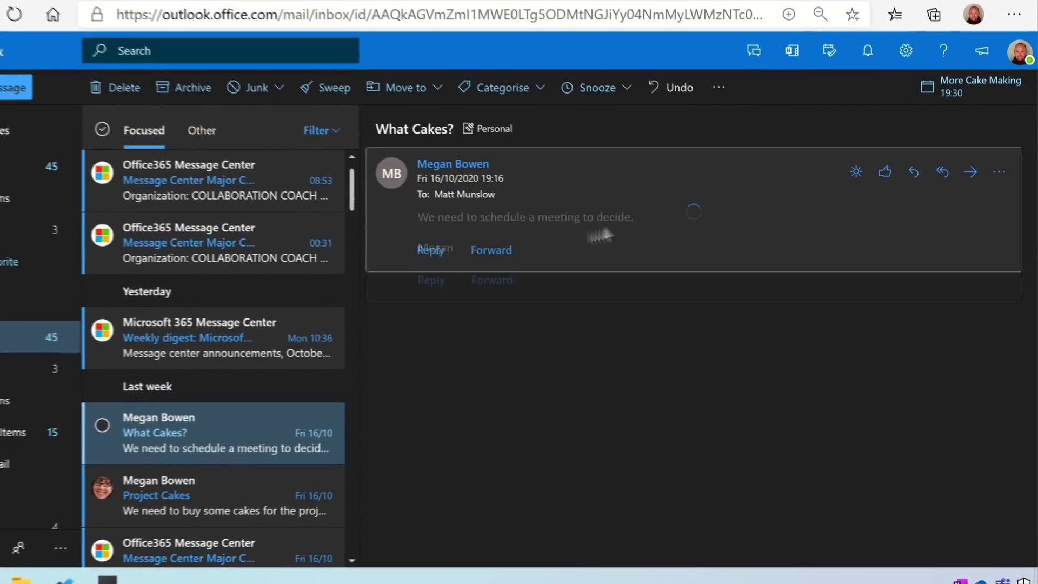
left_click(996, 157)
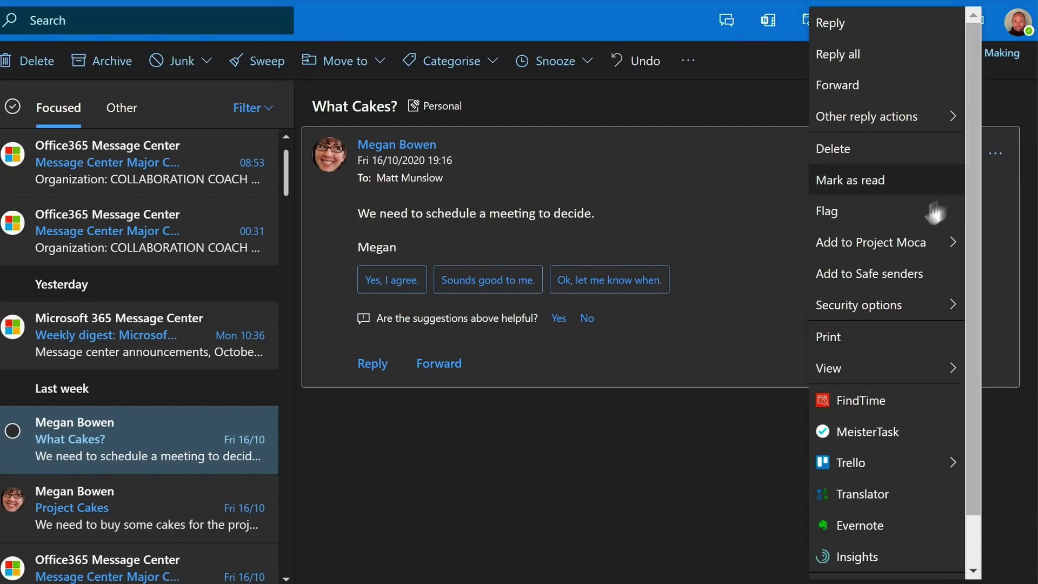
mouse_move(897, 250)
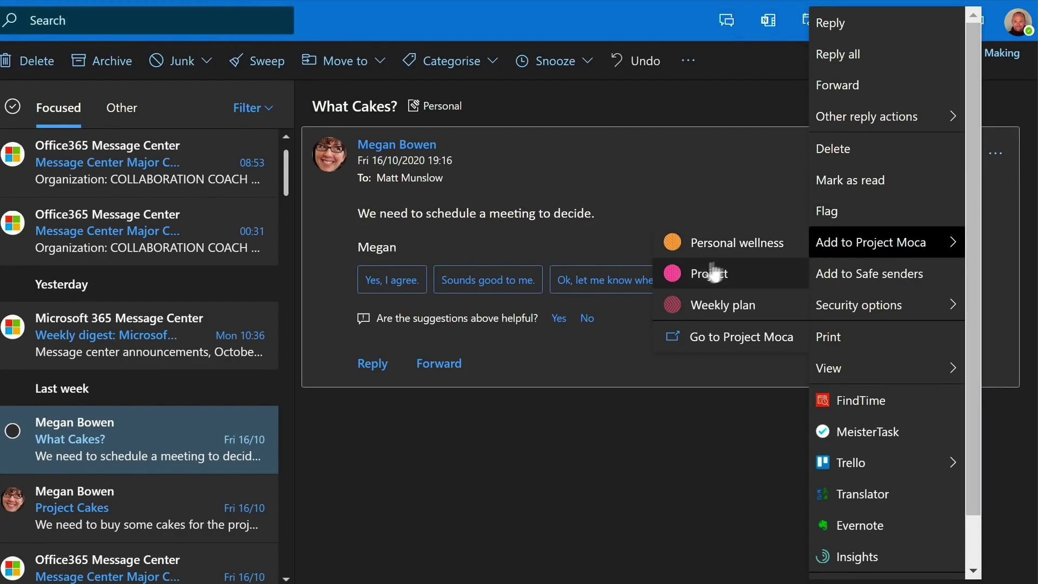
left_click(774, 278)
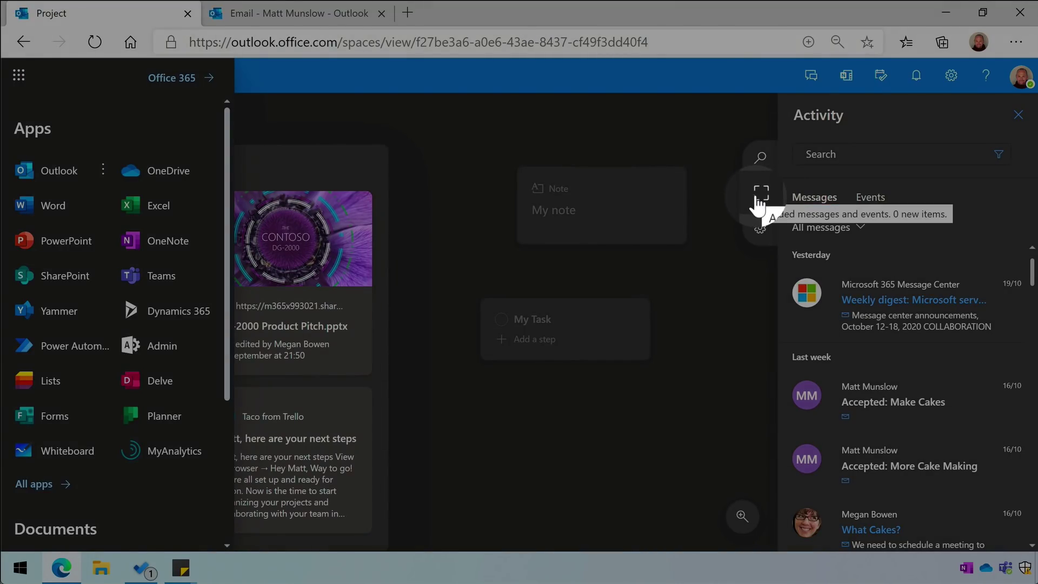
Place the captured 'What Cakes?' email on the Project canvas as a card
left_click(758, 205)
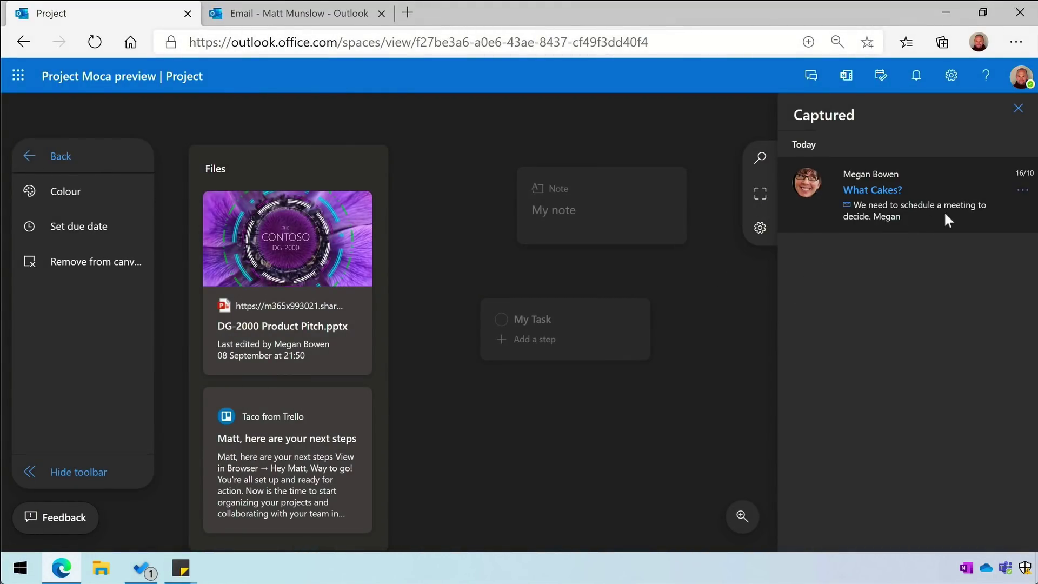
left_click_drag(944, 210, 479, 415)
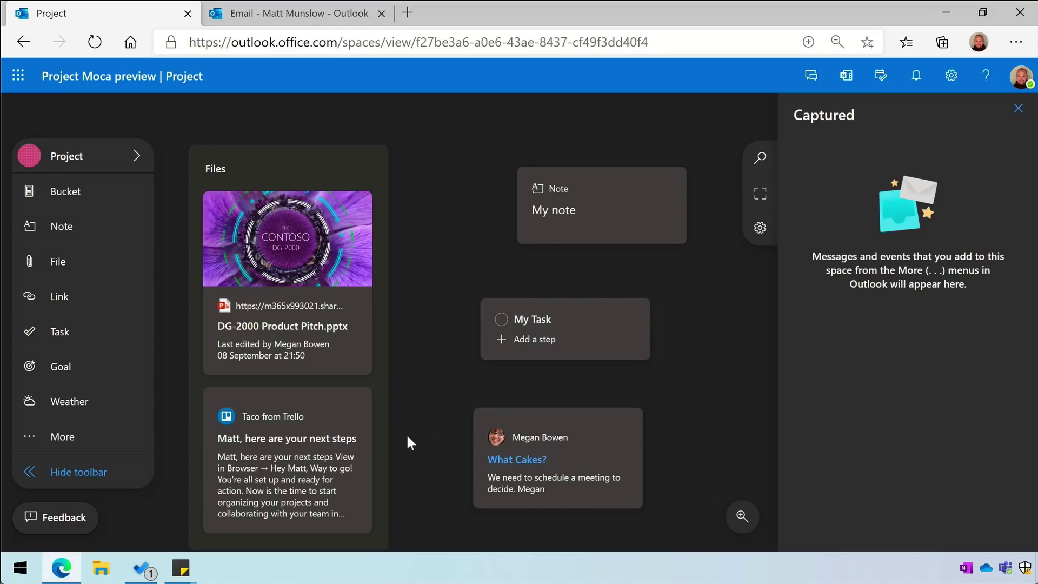
key("Escape")
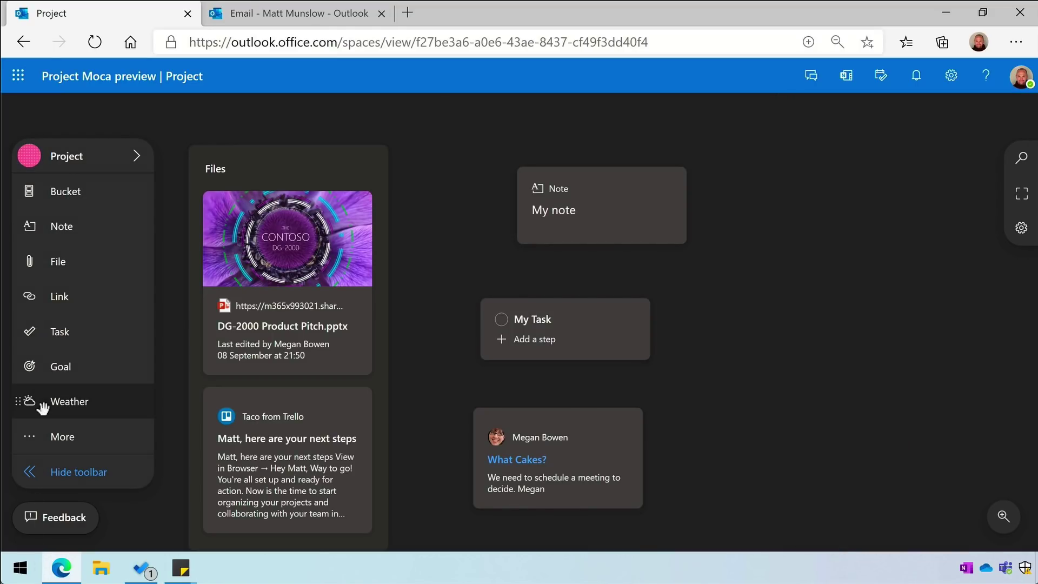
Add a second 'My note' card at the right side of the canvas
left_click_drag(97, 219, 799, 191)
type("My note")
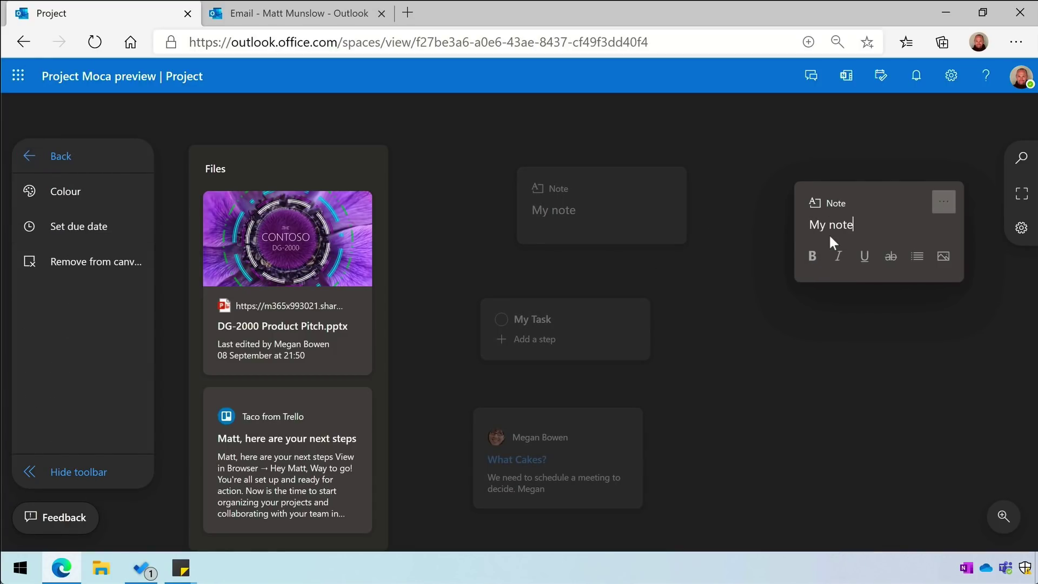
key("Return")
left_click(788, 355)
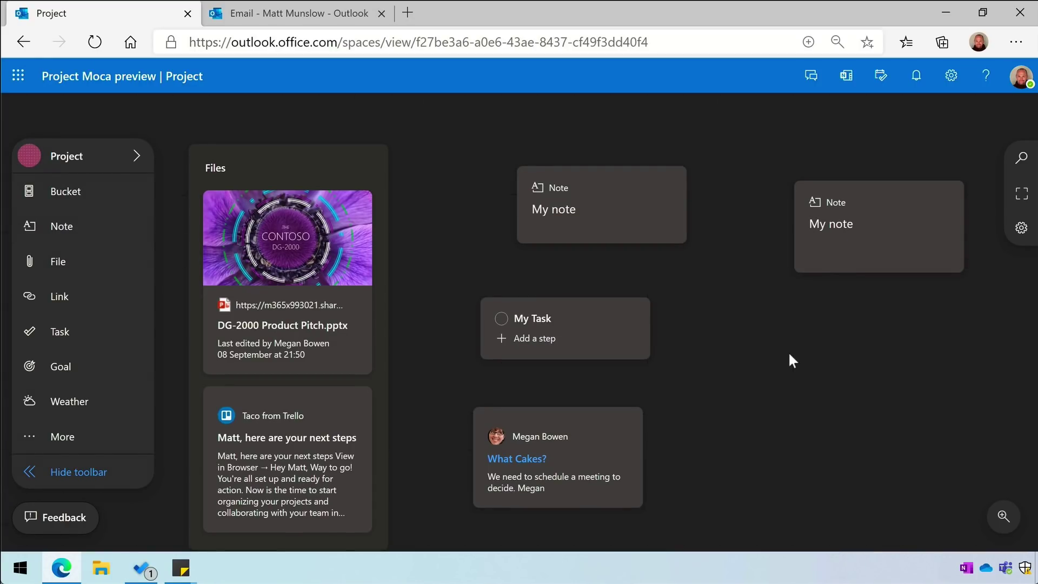
key("alt+Tab")
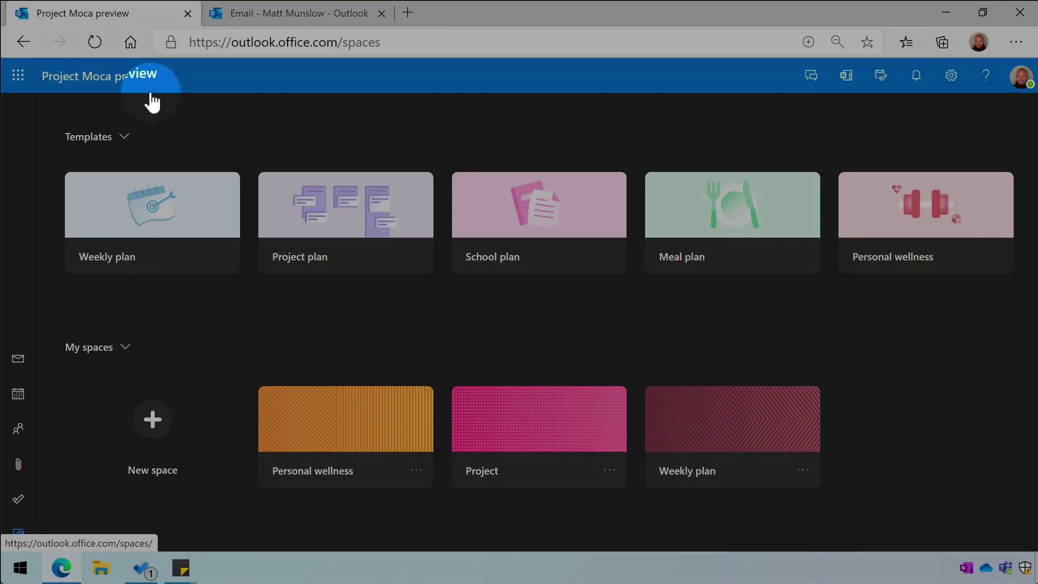
Create a new Weekly plan space from its template
left_click(152, 201)
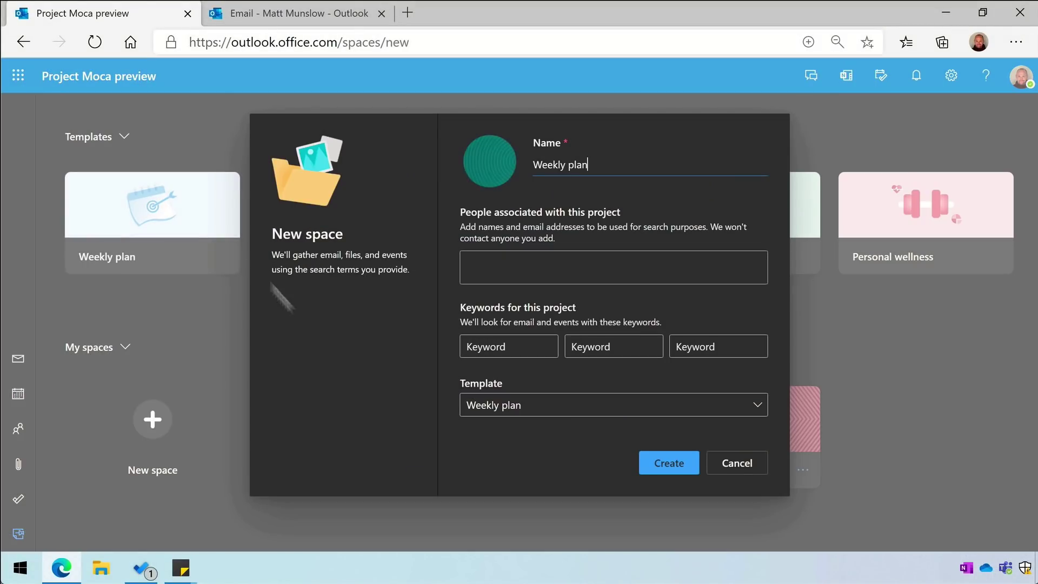
left_click(665, 464)
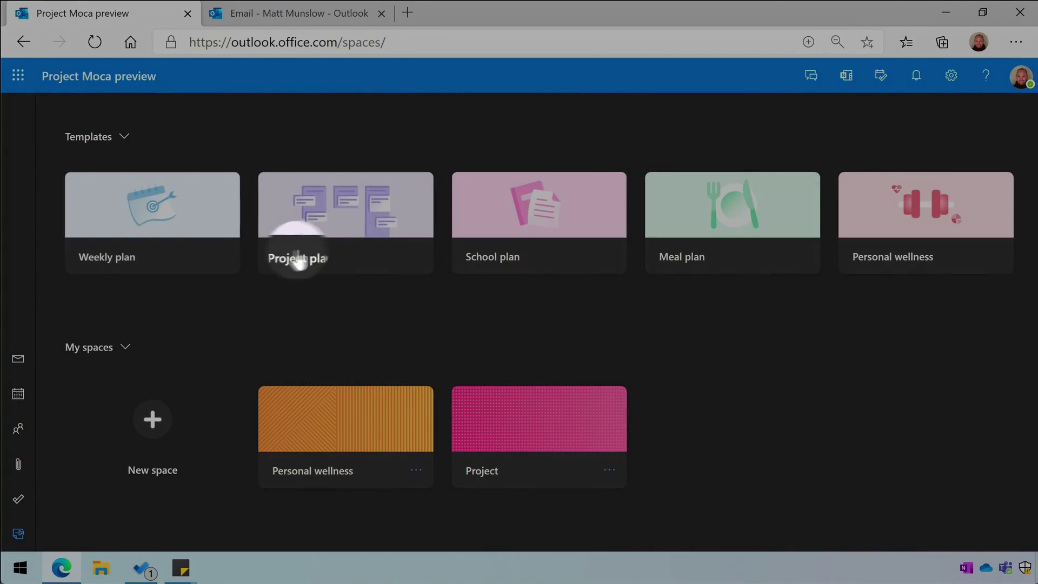
Create a Project plan space from its template and centre its four buckets in view
left_click(360, 226)
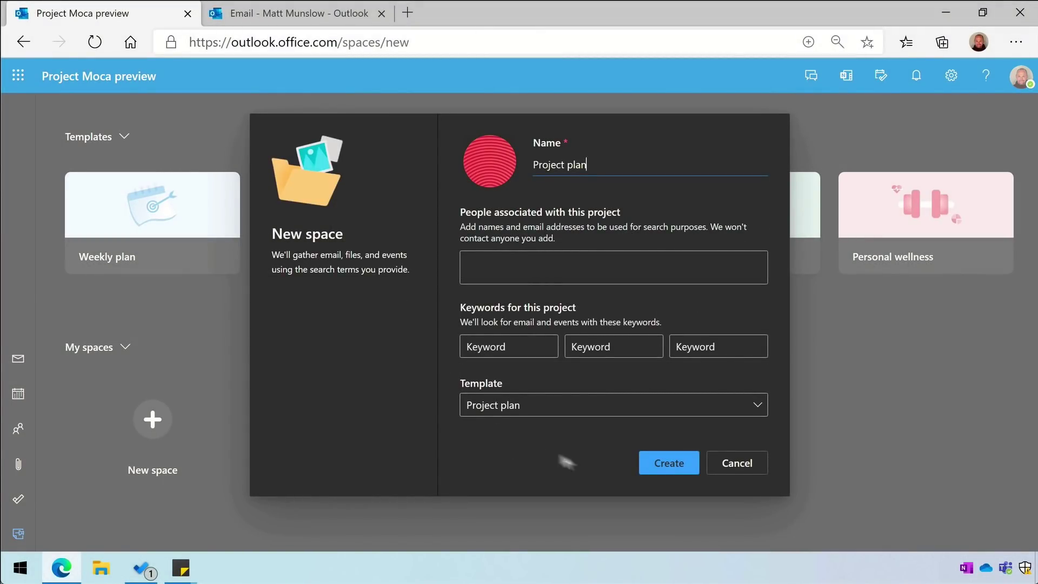
left_click(668, 465)
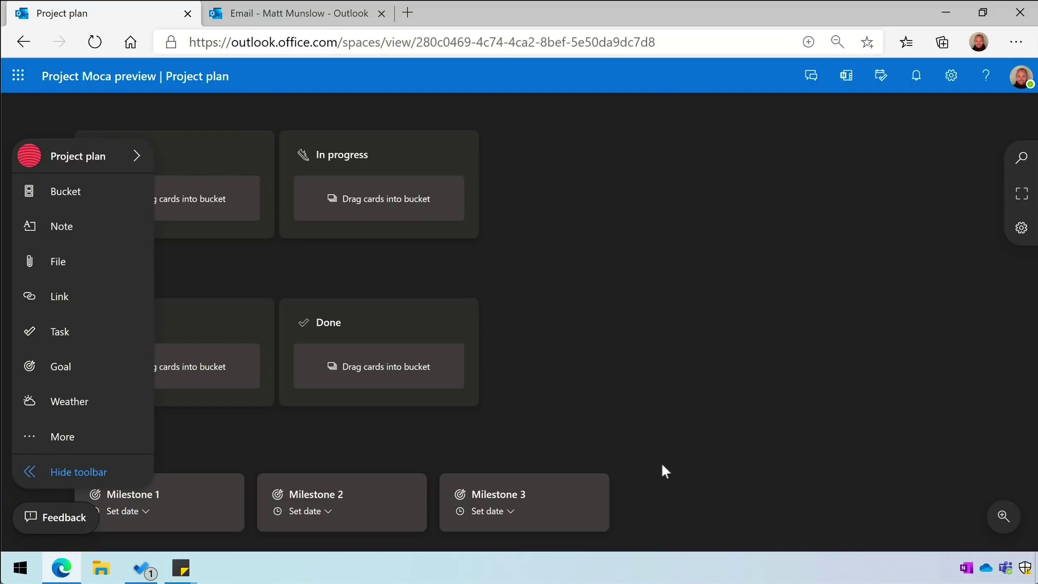
left_click_drag(557, 273, 699, 259)
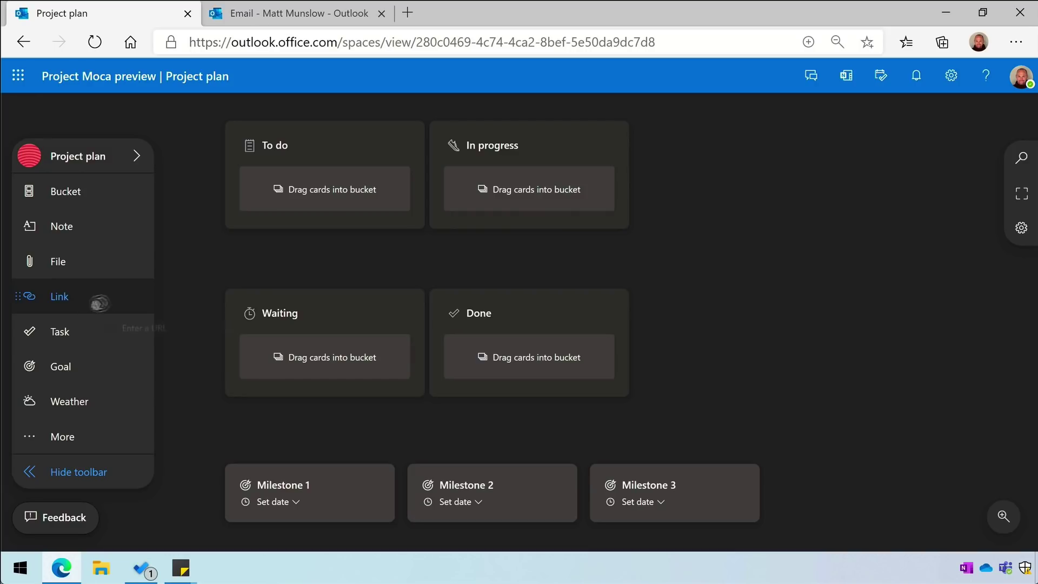